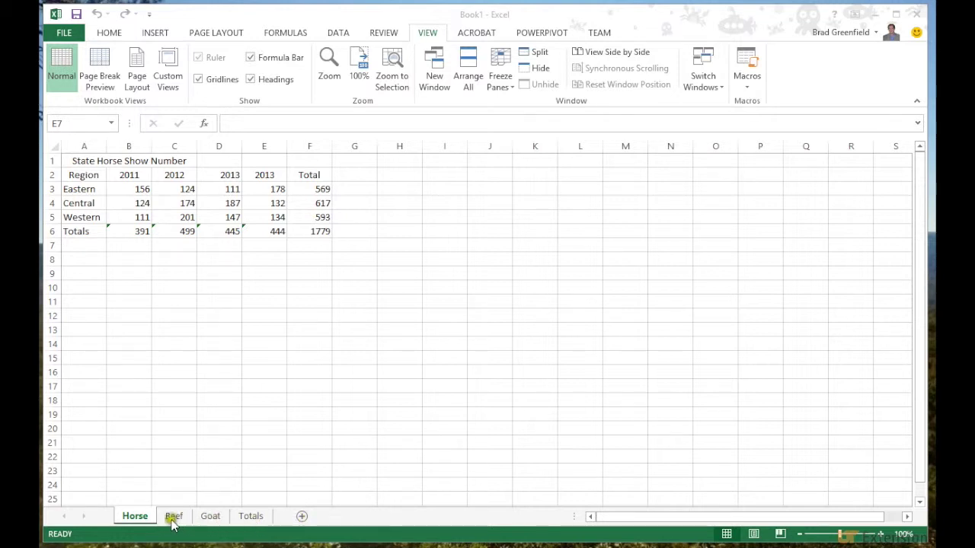
Step: Insert a new sheet and rename it Test sheet
left_click(303, 517)
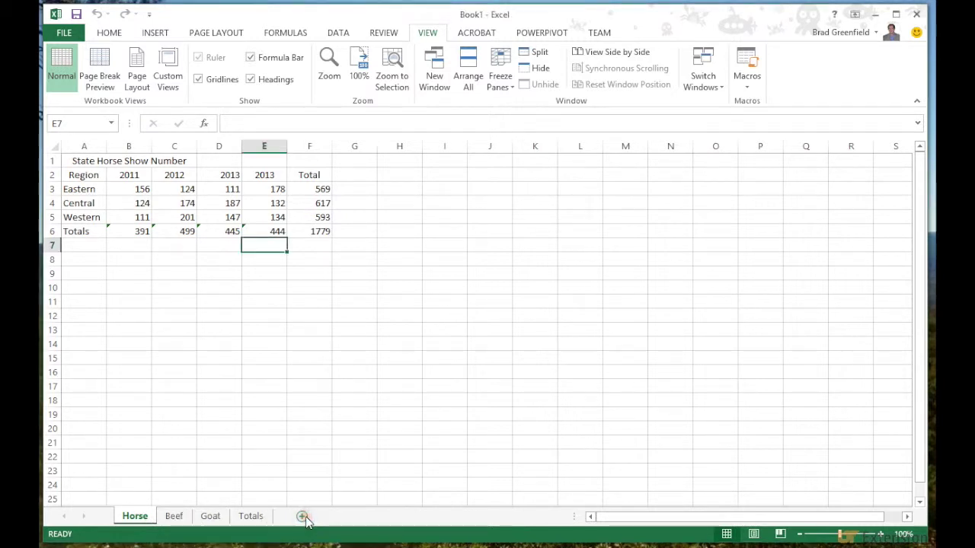
left_click(303, 517)
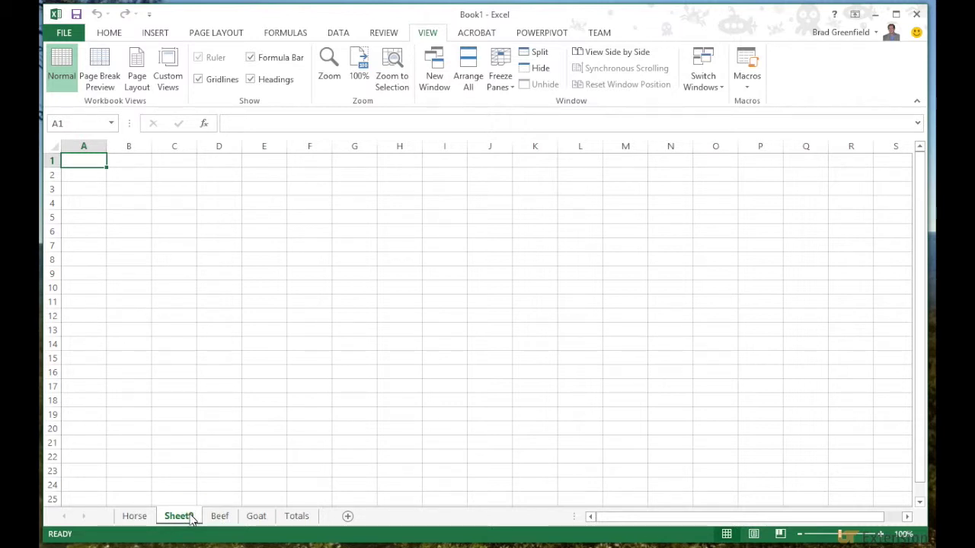
right_click(191, 517)
left_click(213, 389)
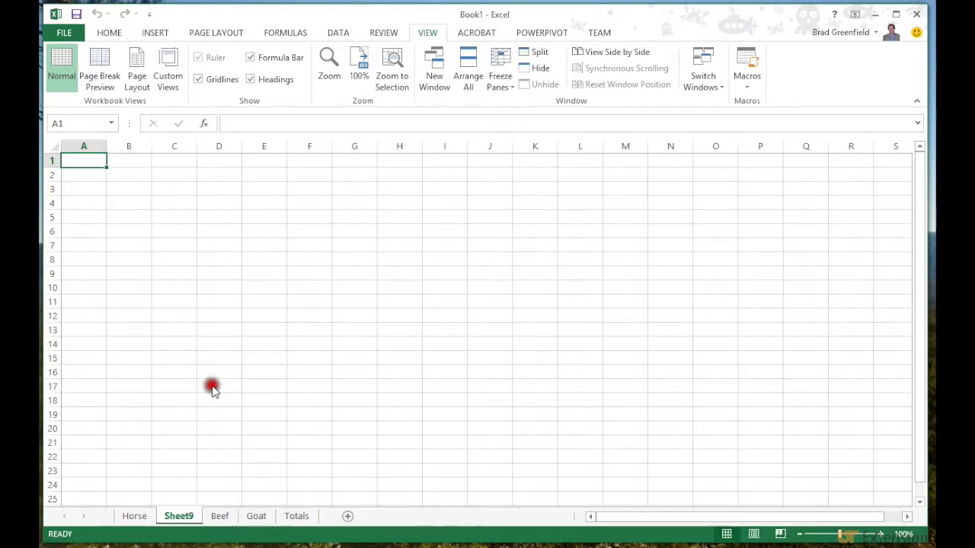
key("BackSpace")
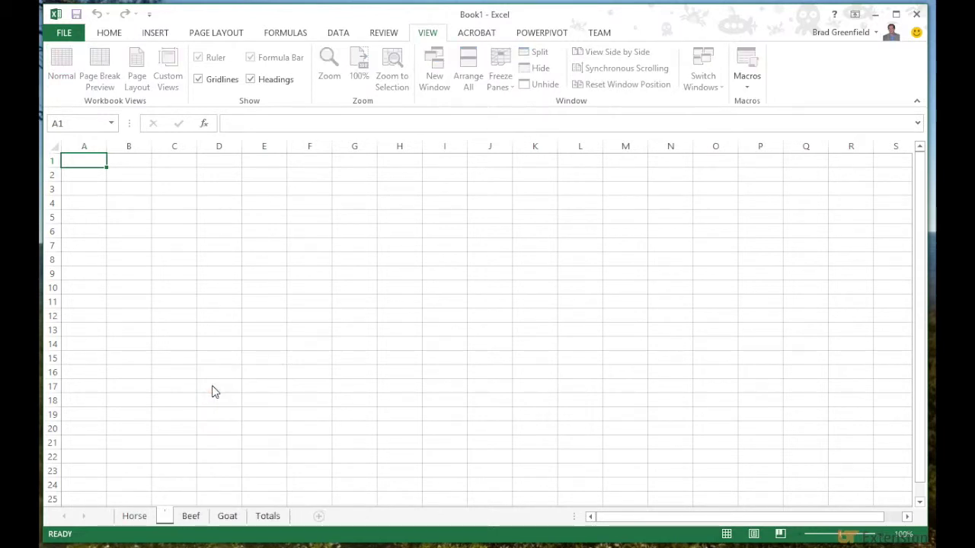
type("Test sheet")
left_click(248, 412)
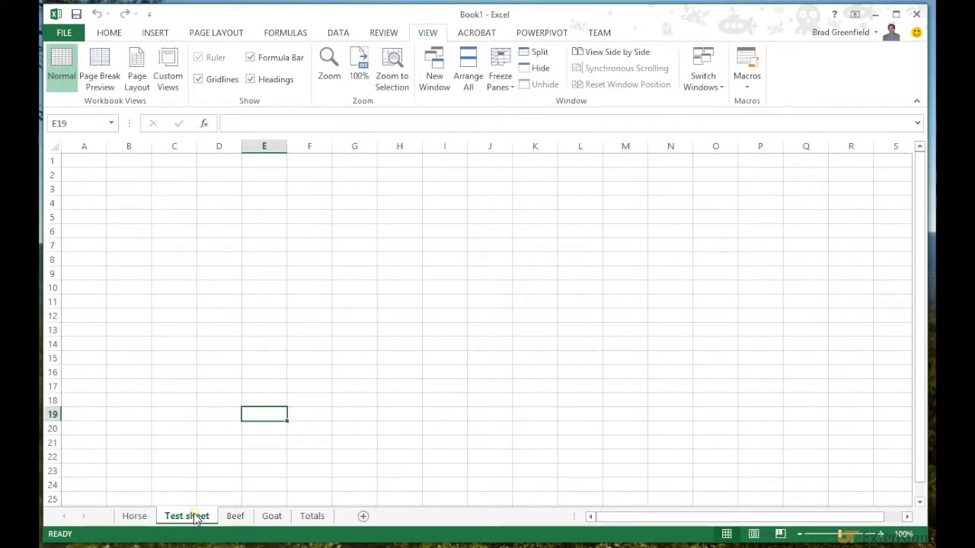
Step: Move Test sheet after Totals, delete it, and switch to the Goat sheet
mouse_move(196, 518)
left_mouse_down()
mouse_move(226, 507)
mouse_move(333, 515)
left_mouse_up()
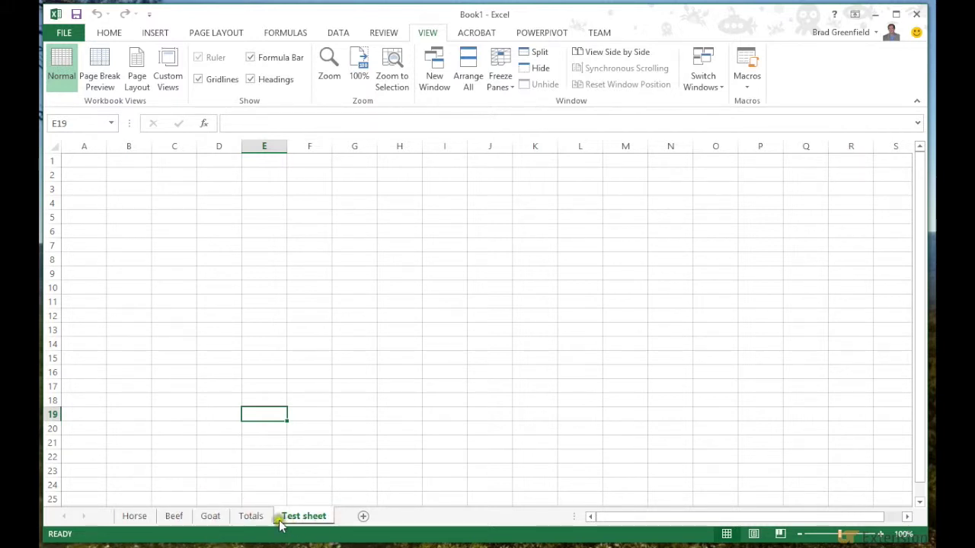
right_click(311, 518)
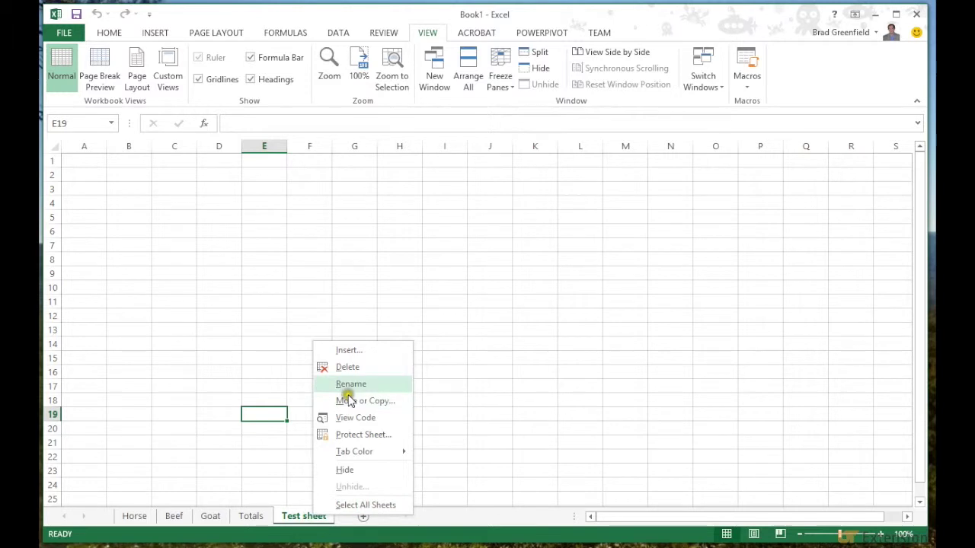
left_click(346, 367)
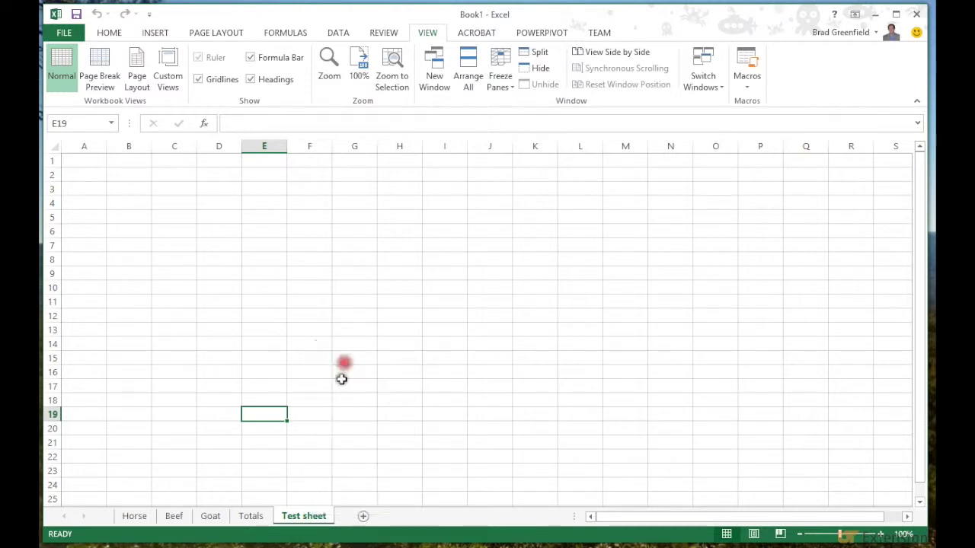
left_click(210, 516)
left_click(218, 515)
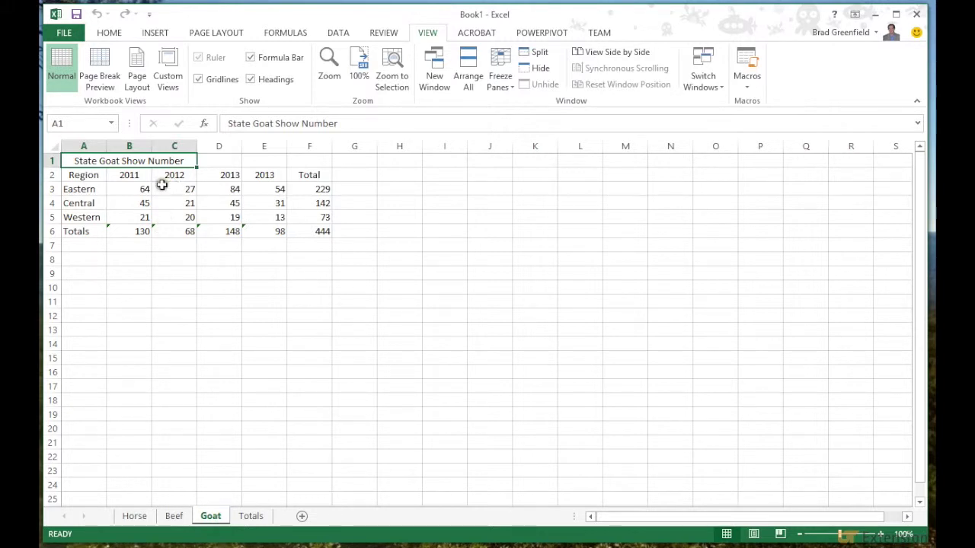
left_click(213, 516)
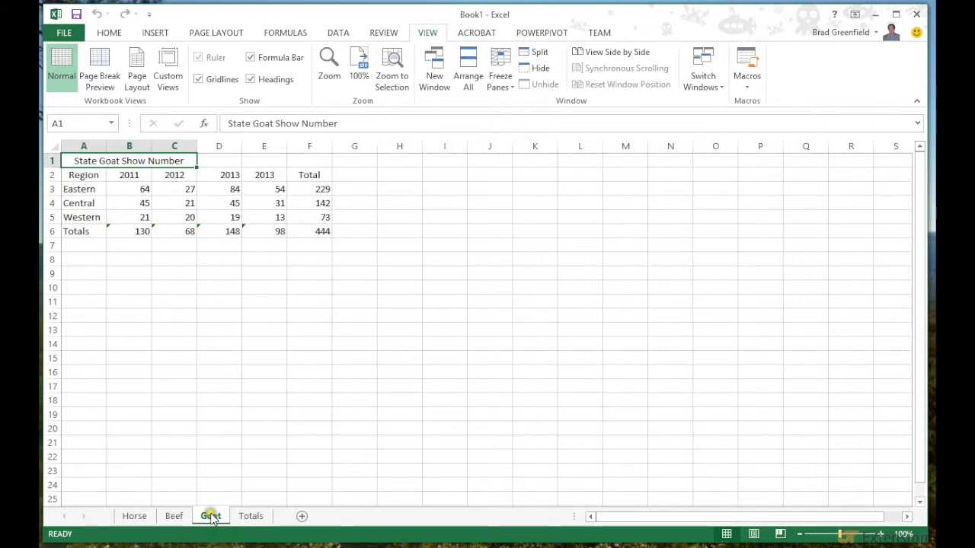
left_click(217, 516)
Step: Copy the Goat sheet to sit before Totals with Move or Copy
right_click(219, 517)
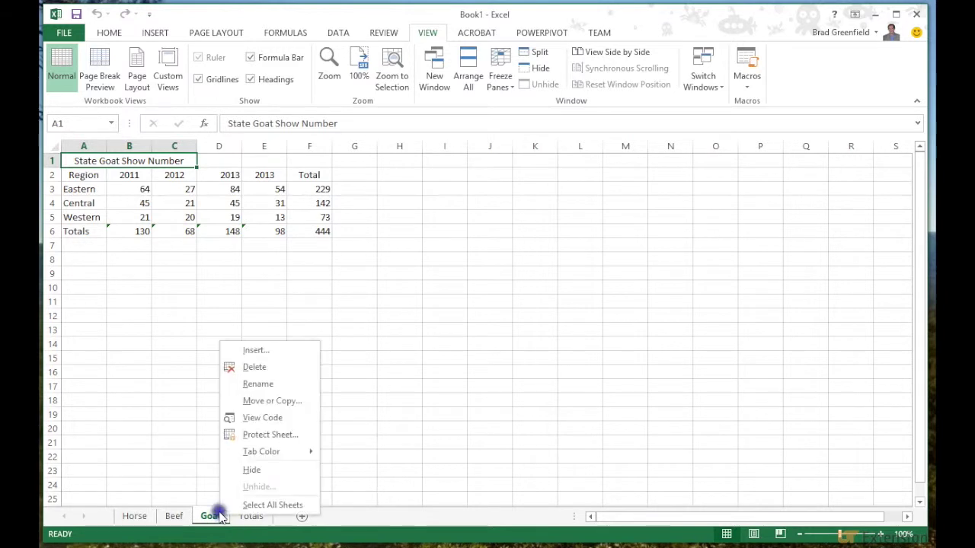
left_click(263, 402)
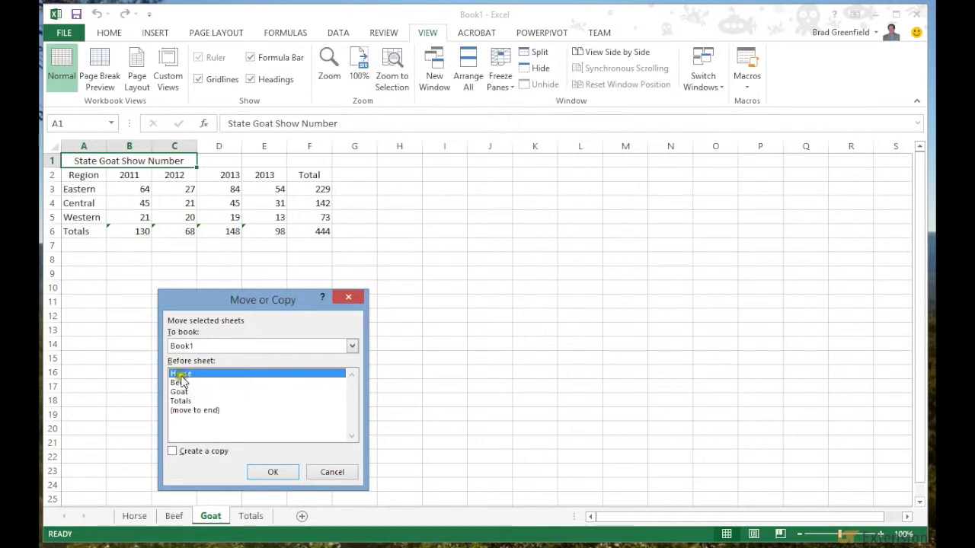
left_click(182, 402)
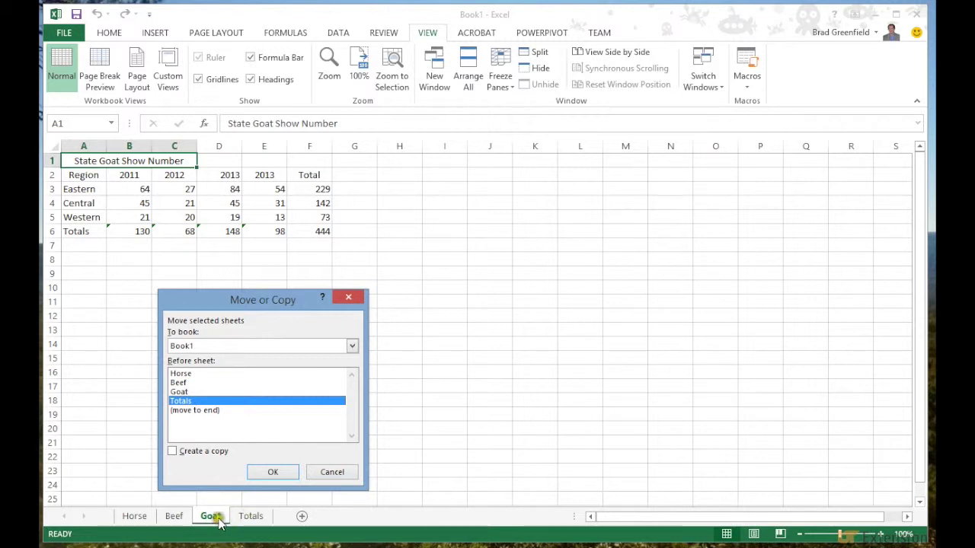
left_click(198, 500)
left_click(172, 452)
left_click(273, 473)
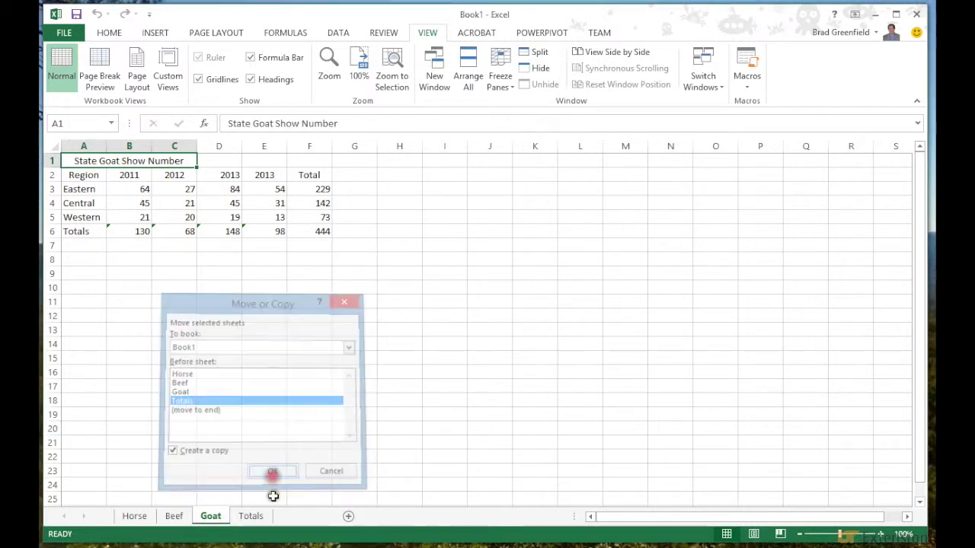
Step: Make the original Goat sheet active again
left_click(251, 515)
left_click(220, 517)
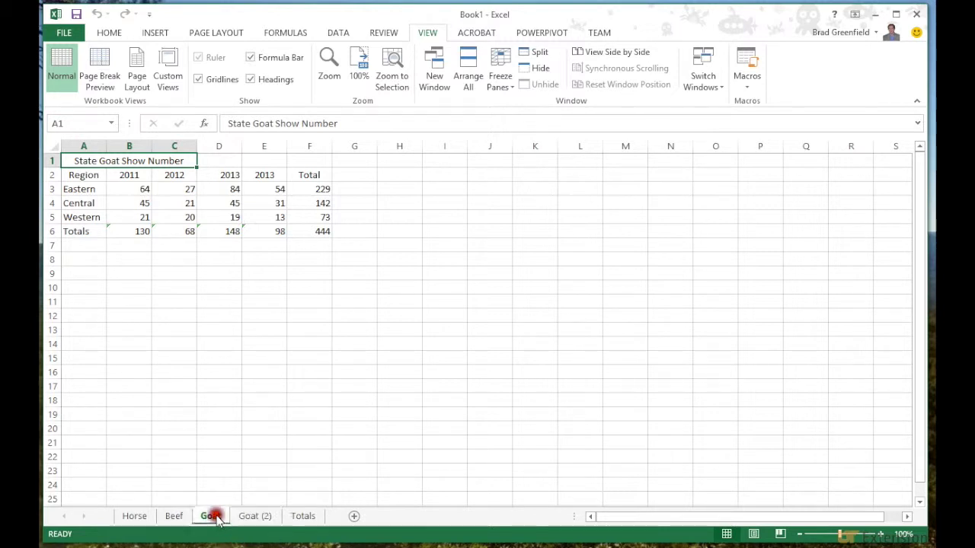
left_click_drag(221, 517, 222, 517)
left_click(220, 517)
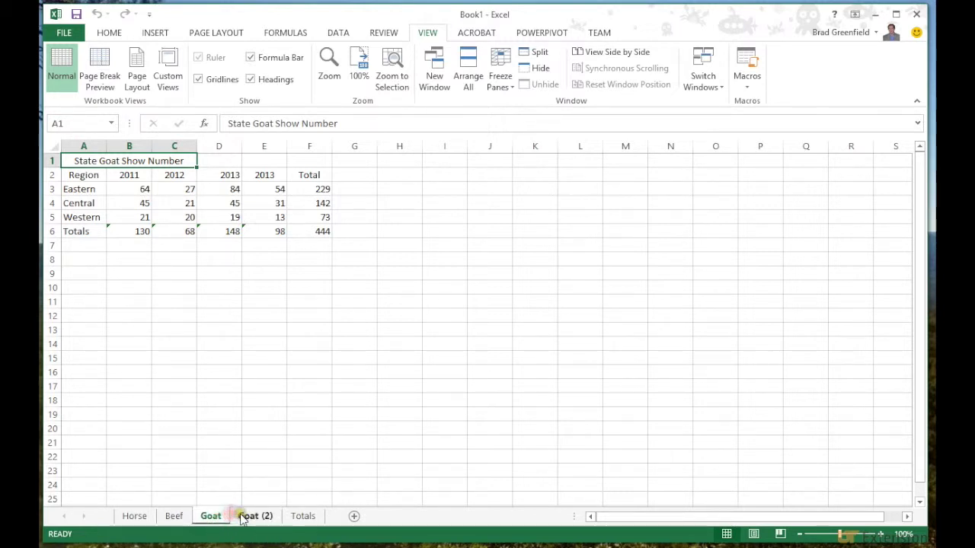
Step: Enter 'Add something' in cell B8 of the Goat (2) sheet
left_click(255, 515)
left_click(131, 254)
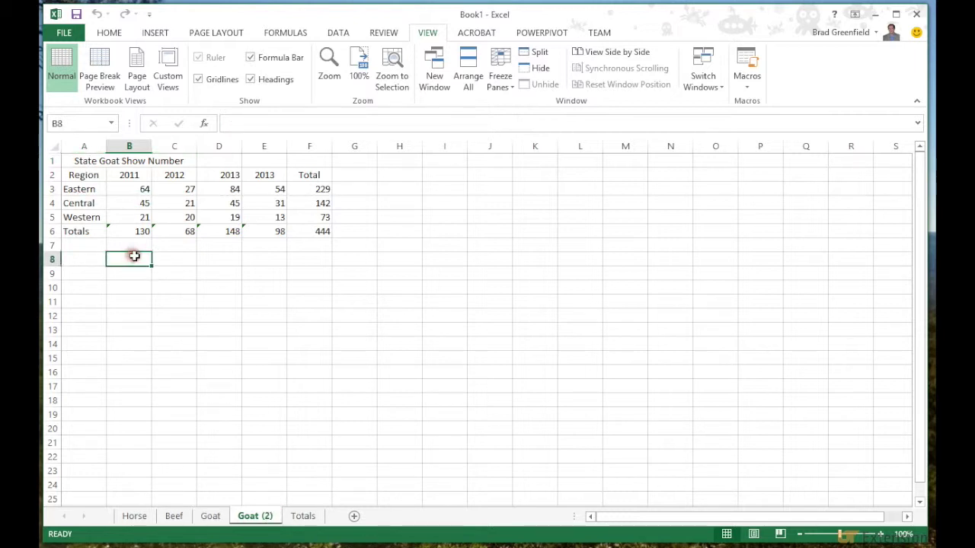
type("Add something")
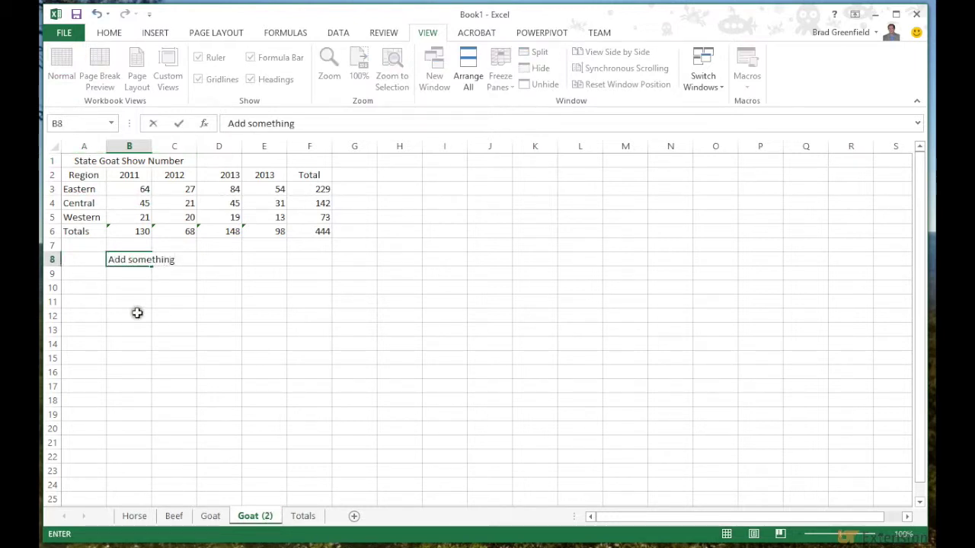
left_click(176, 355)
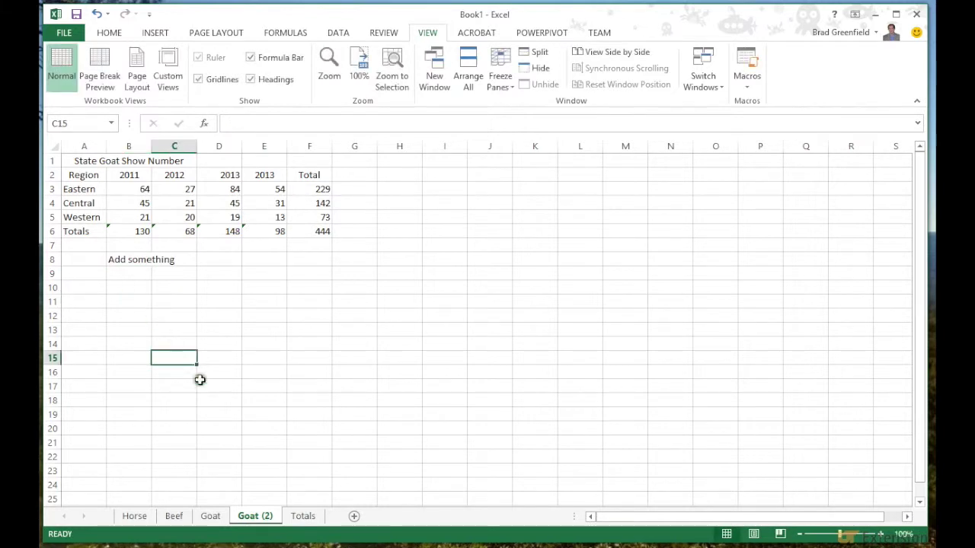
Step: Compare with Goat, then delete the Goat (2) sheet and confirm
left_click(210, 516)
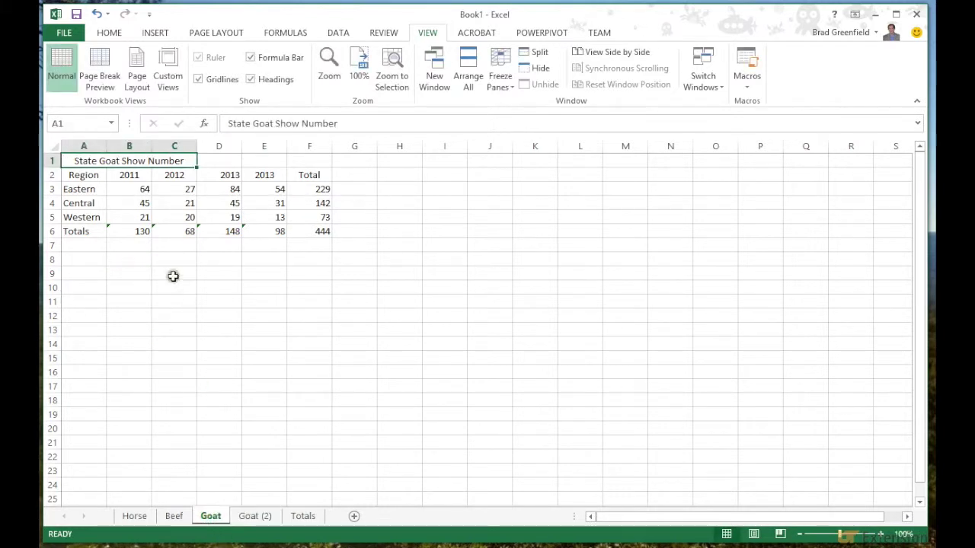
left_click(250, 516)
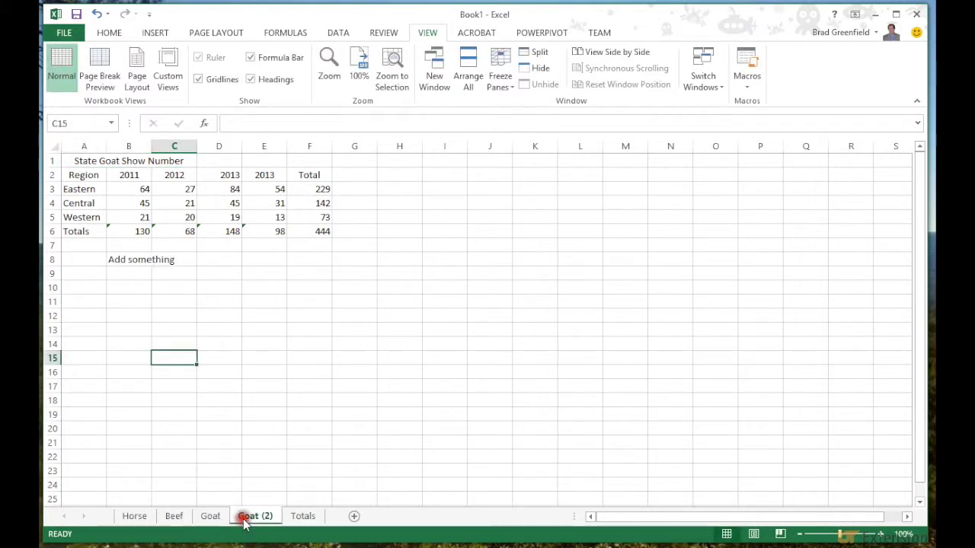
right_click(253, 517)
left_click(272, 365)
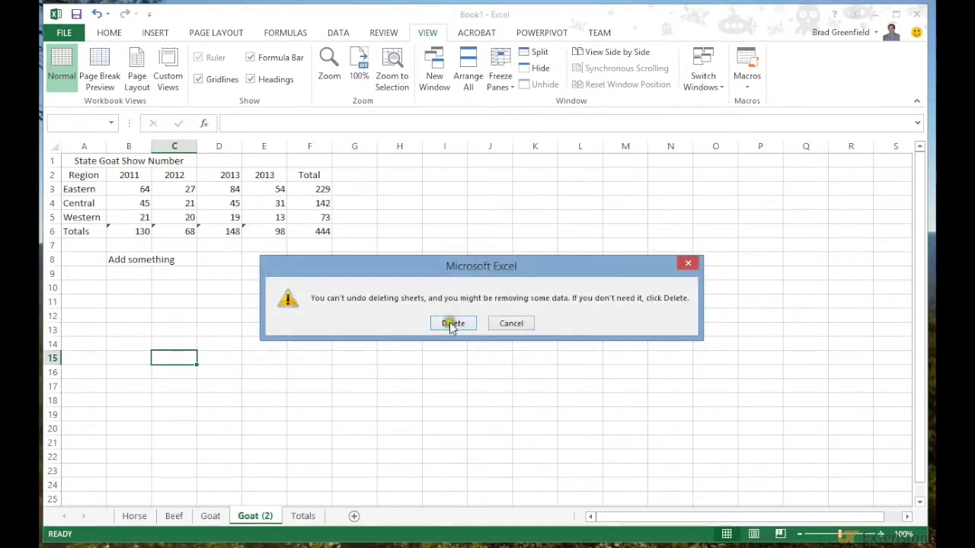
left_click(453, 323)
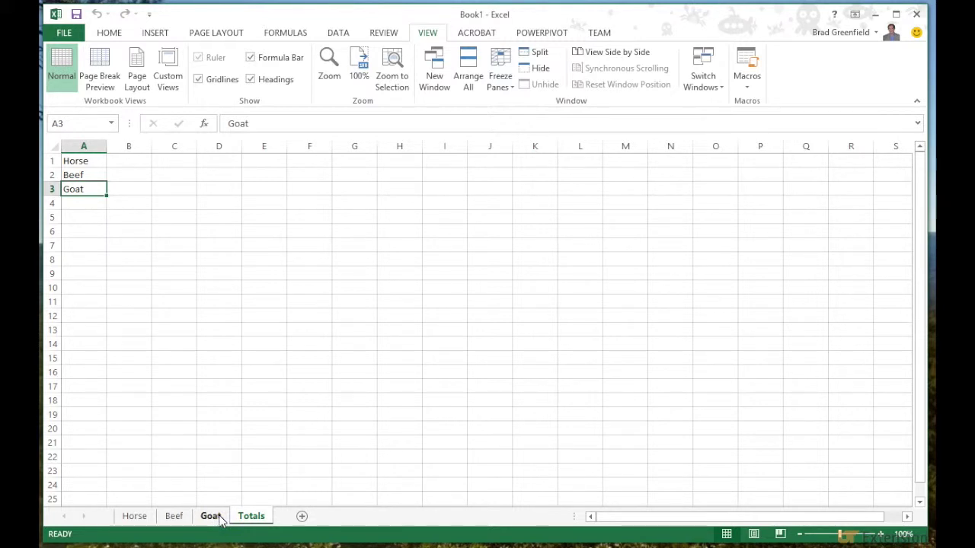
Step: Drag a copy of the Goat sheet to after Totals
left_click(207, 517)
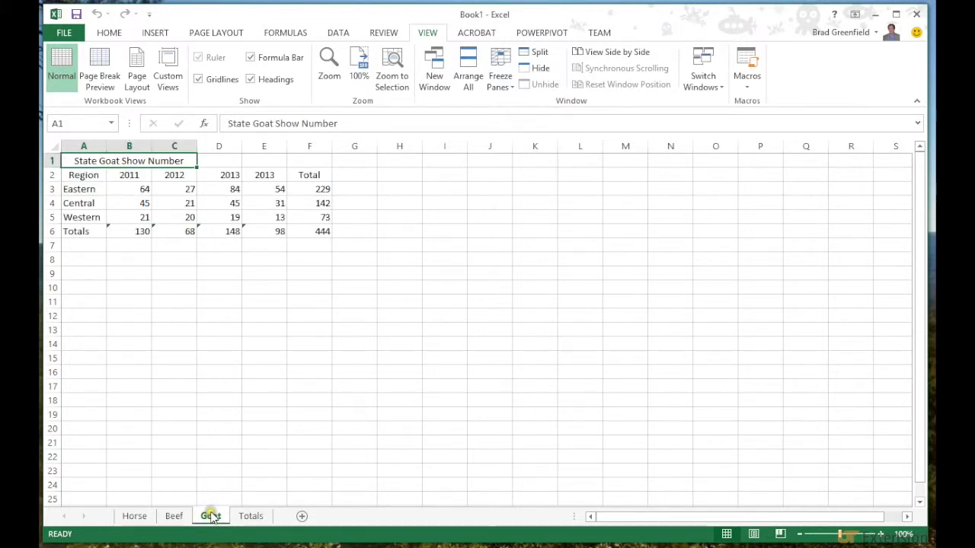
right_click(211, 518)
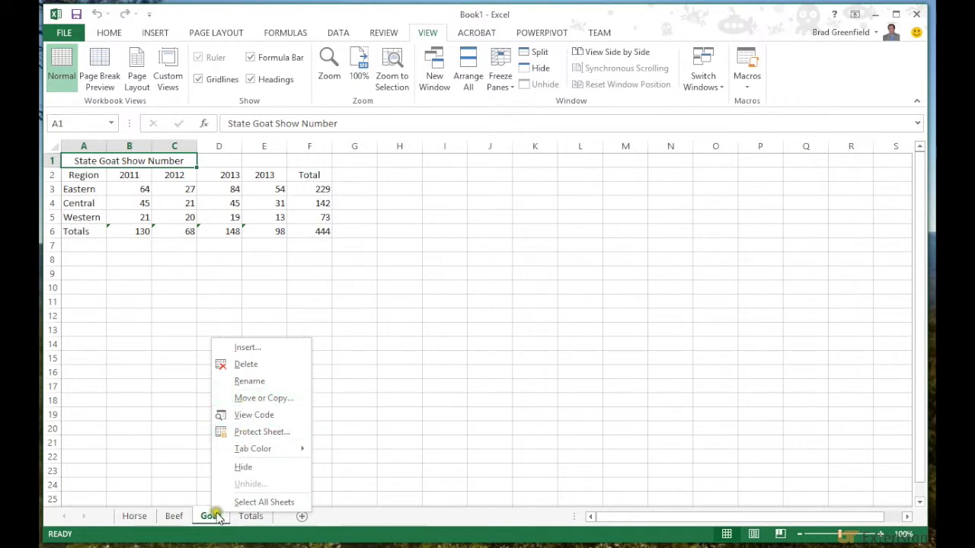
left_click(219, 520)
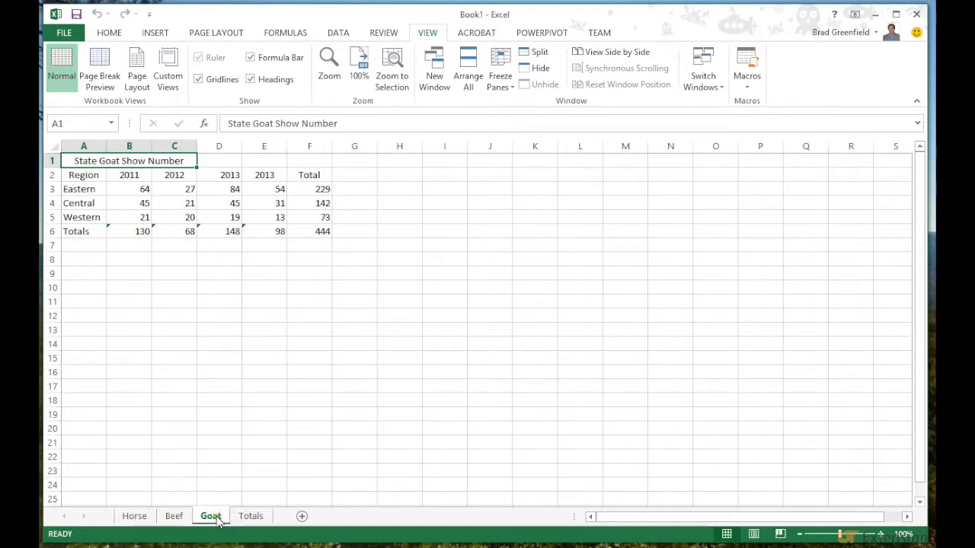
left_click_drag(217, 517, 276, 506)
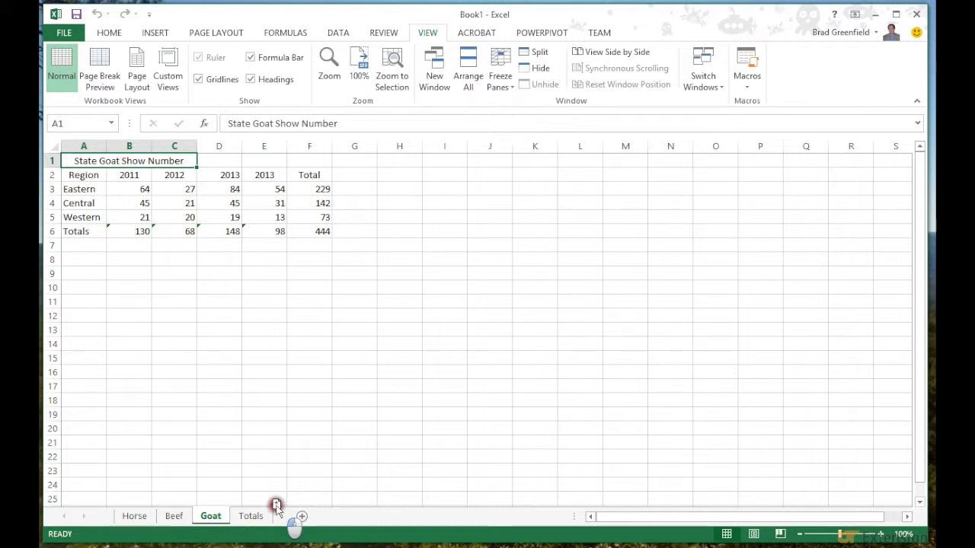
left_click_drag(276, 506, 274, 504)
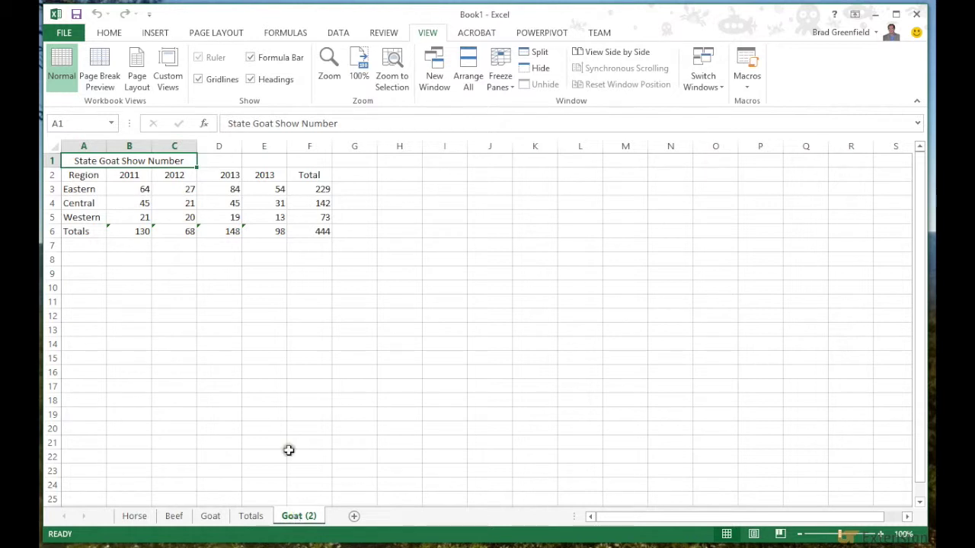
Step: Compare the copy with Goat, then delete Goat (2) and confirm
left_click(217, 517)
left_click(289, 515)
left_click(221, 515)
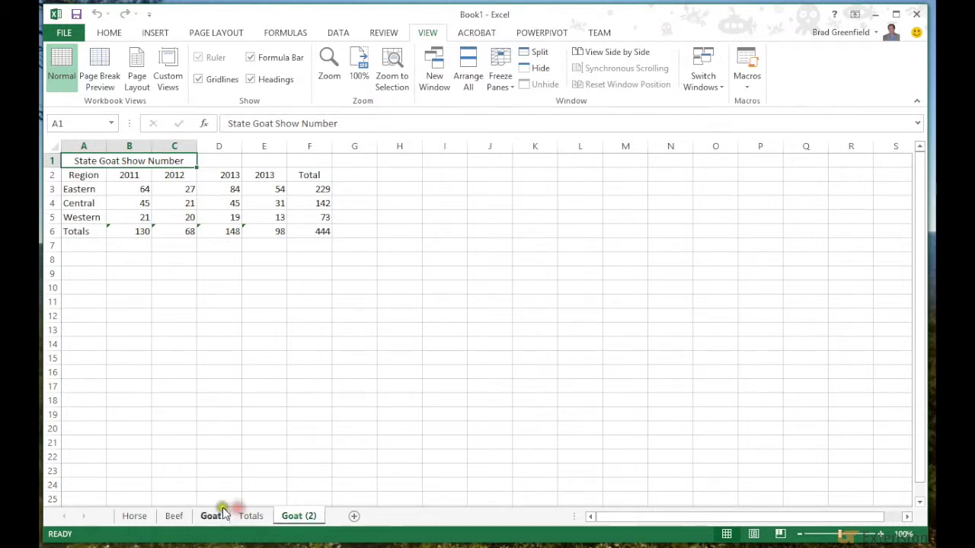
left_click(295, 515)
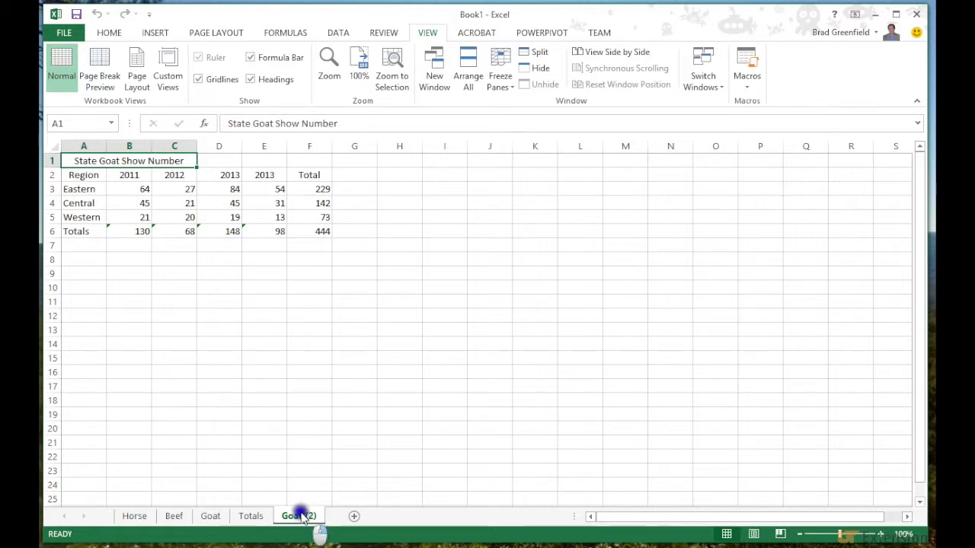
right_click(303, 516)
left_click(335, 366)
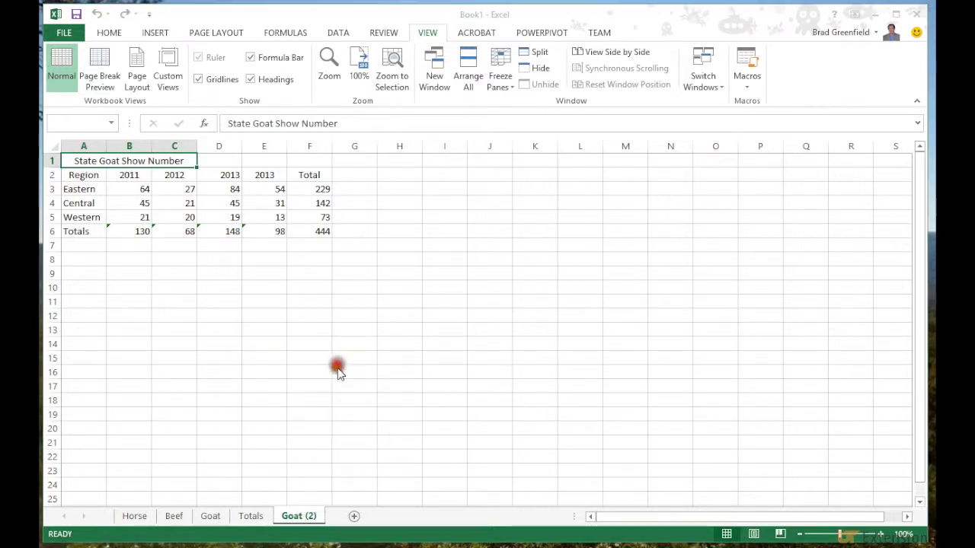
left_click(442, 327)
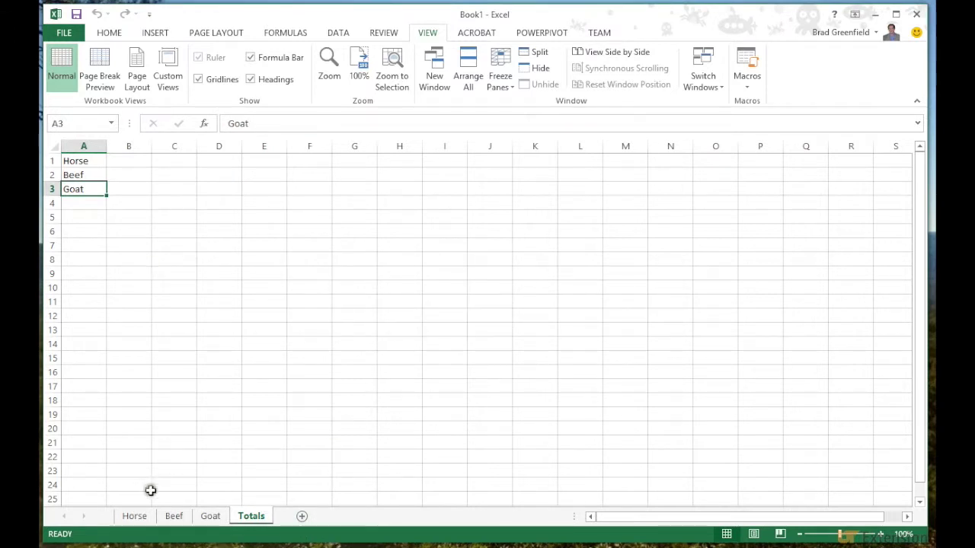
left_click(145, 515)
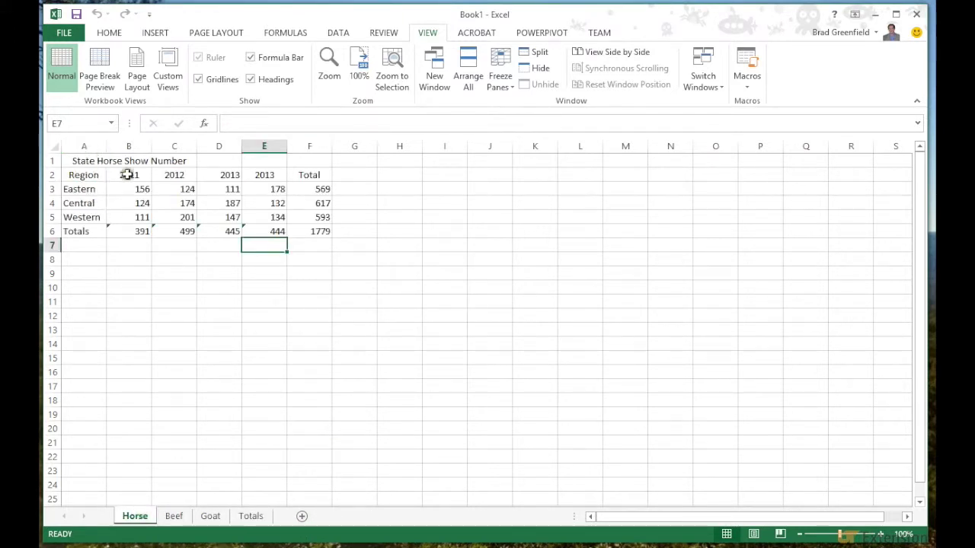
left_click(181, 515)
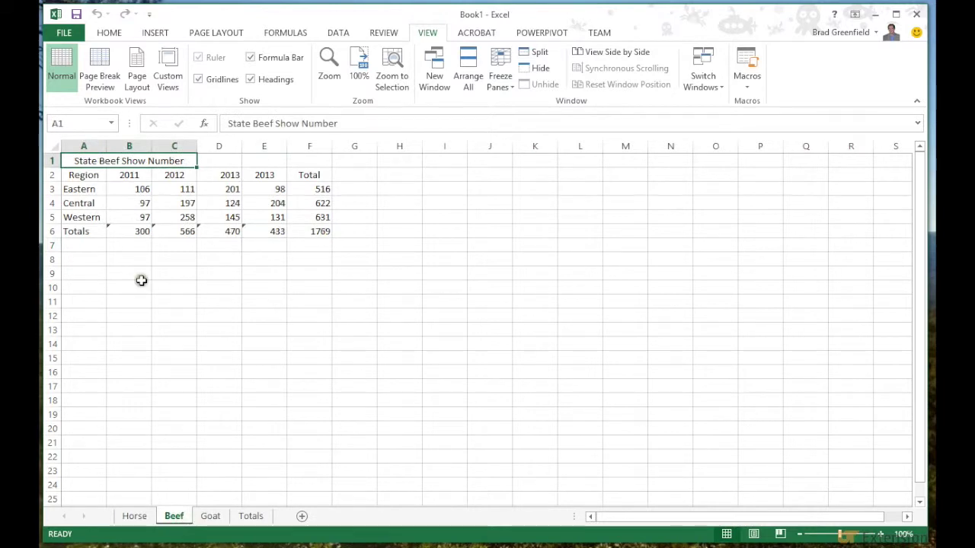
left_click(210, 516)
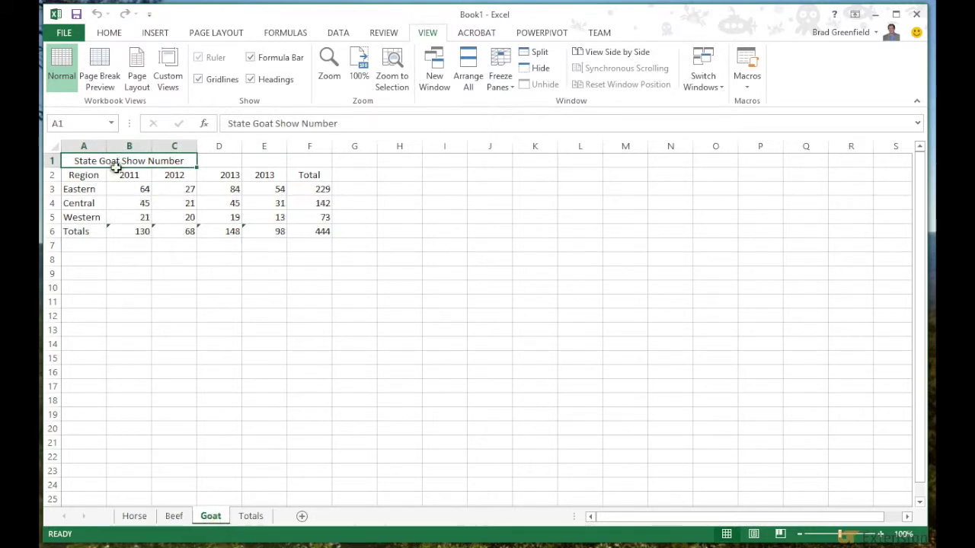
left_click(251, 517)
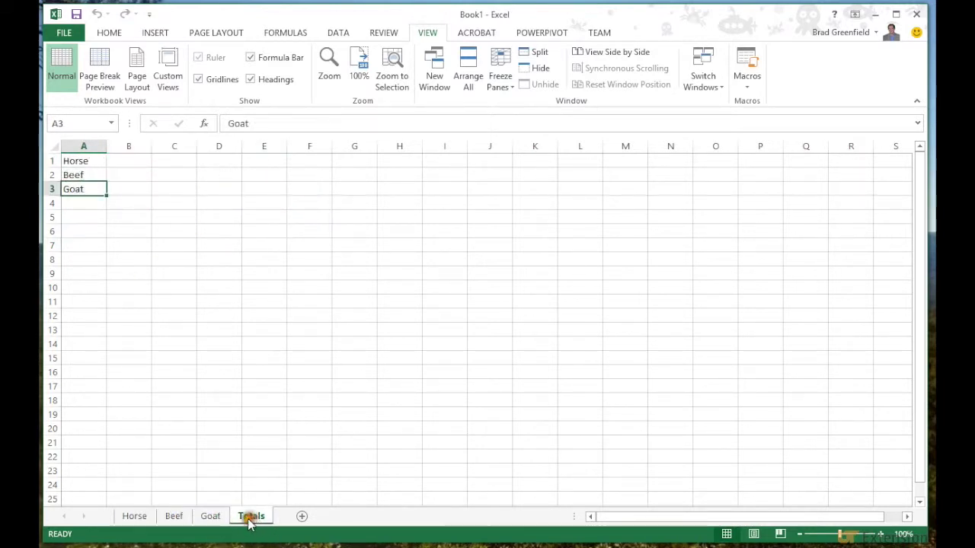
left_click(135, 517)
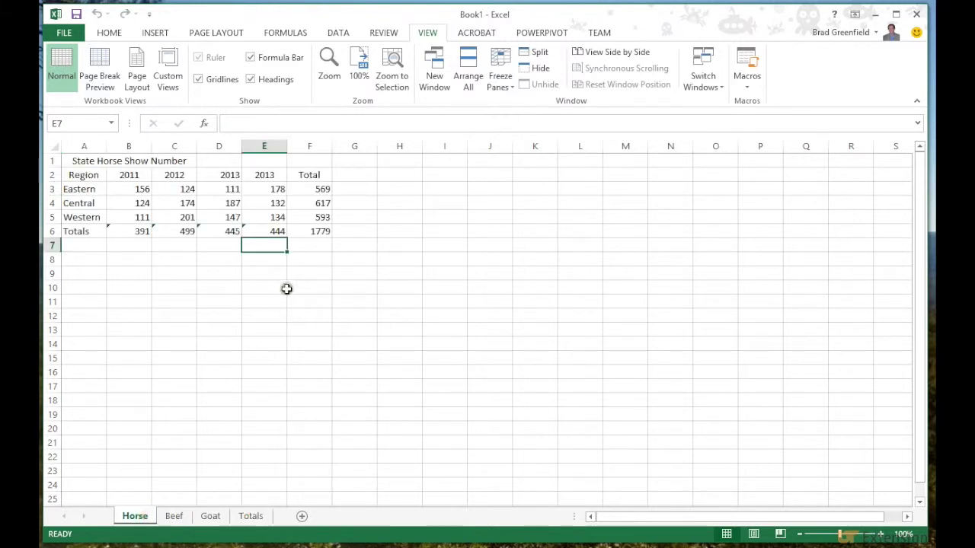
left_click(315, 230)
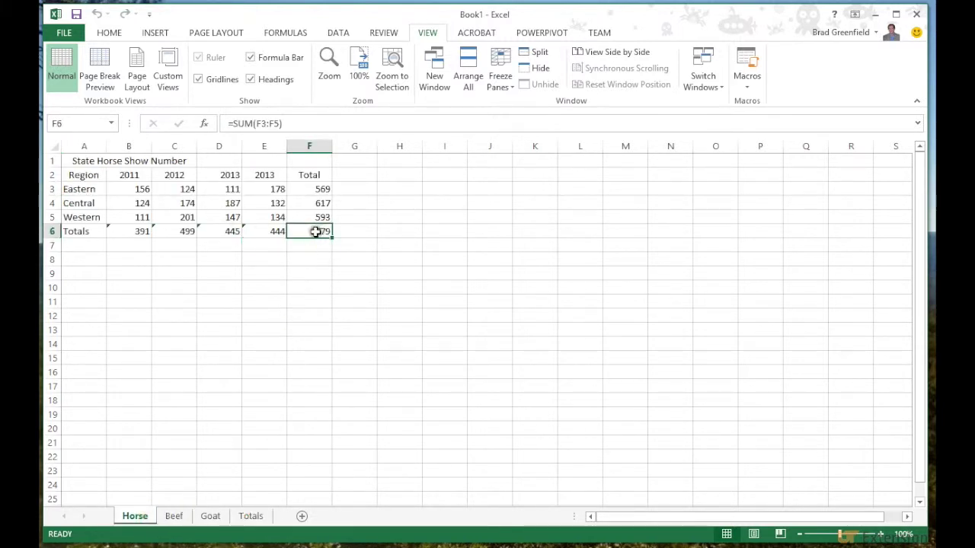
left_click(189, 515)
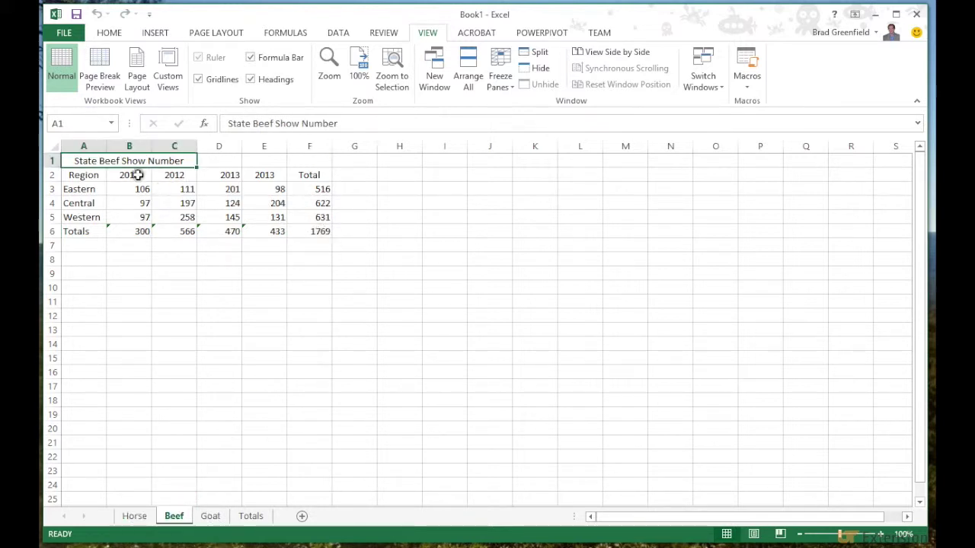
left_click(321, 232)
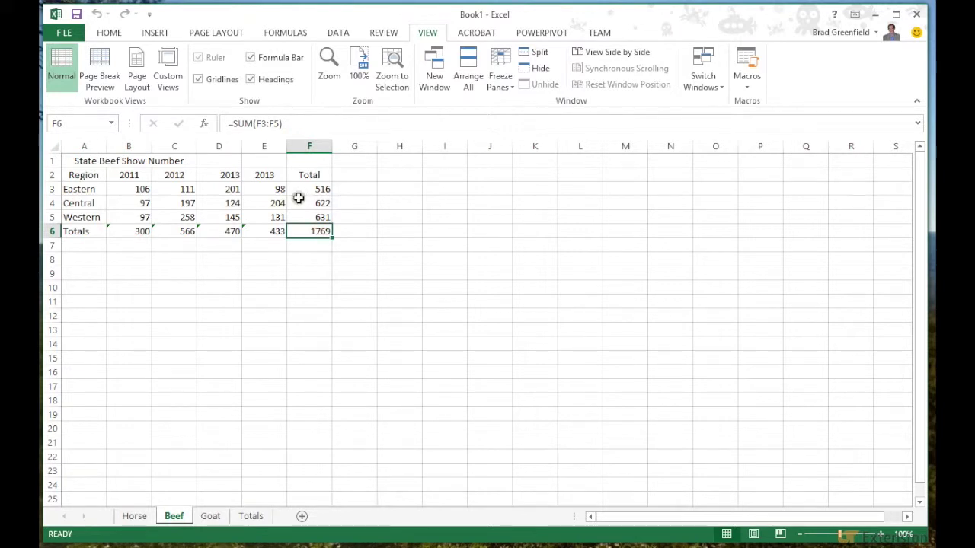
left_click(212, 516)
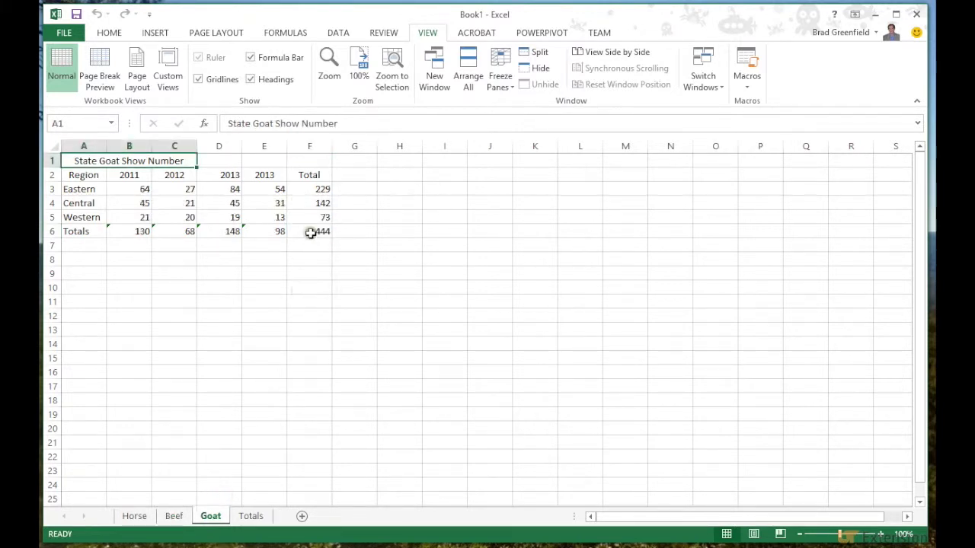
left_click(251, 516)
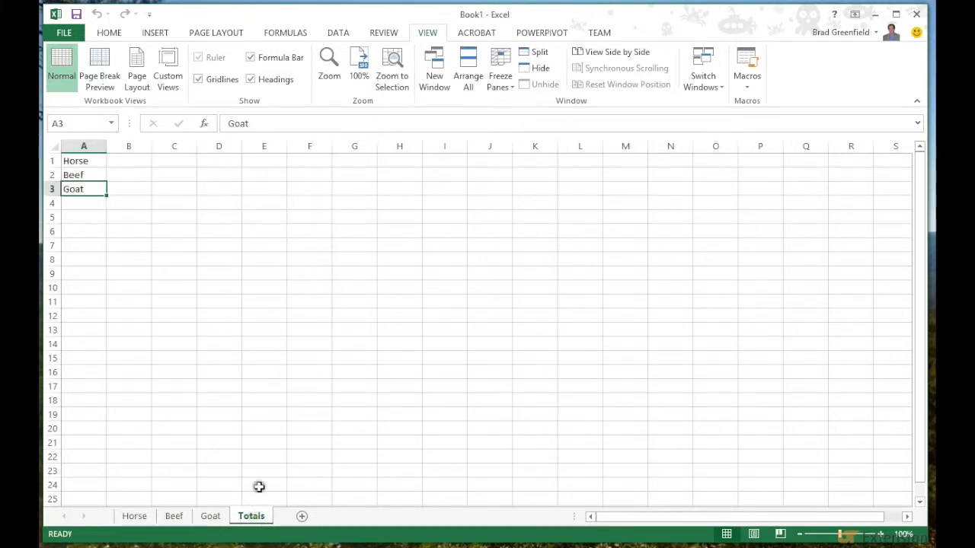
left_click(130, 162)
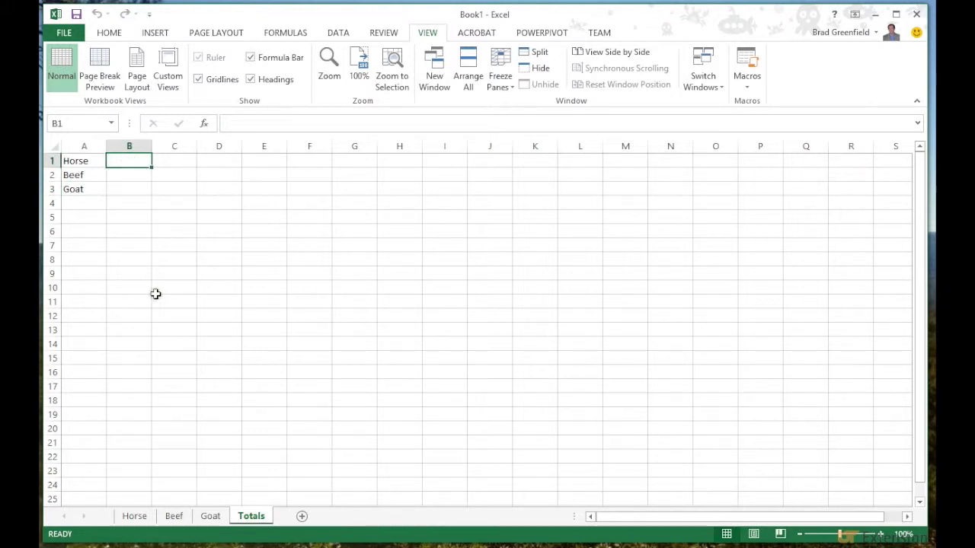
Step: Clear Goat, Beef and Horse from A3:A1, enter Total Animals in A1, and autofit column A
left_click(88, 188)
key("Delete")
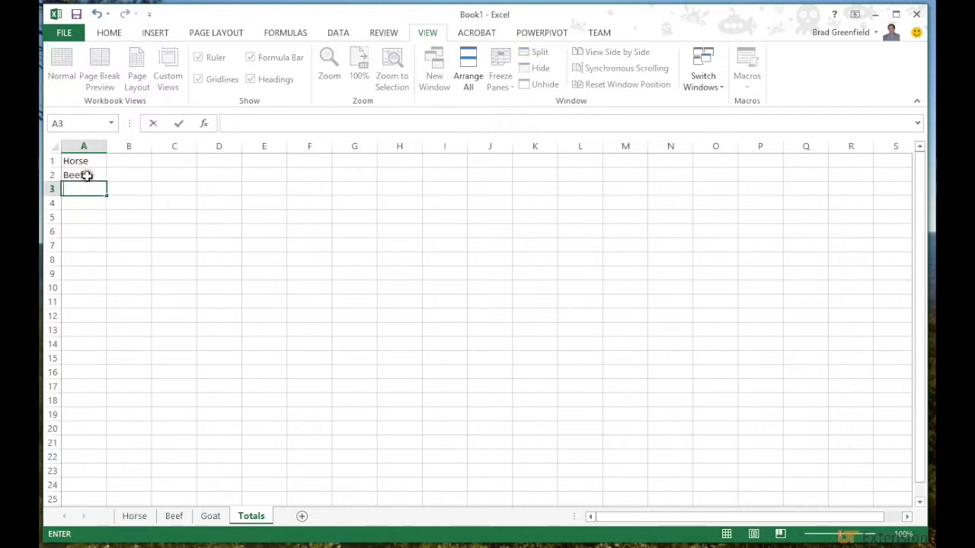
left_click(87, 174)
key("Delete")
left_click(90, 163)
key("BackSpace")
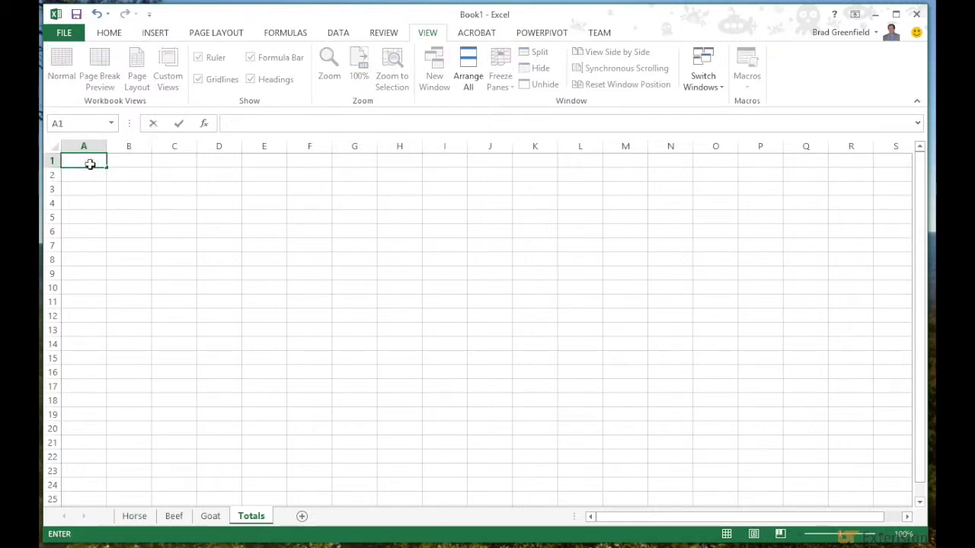
type("Total Animals")
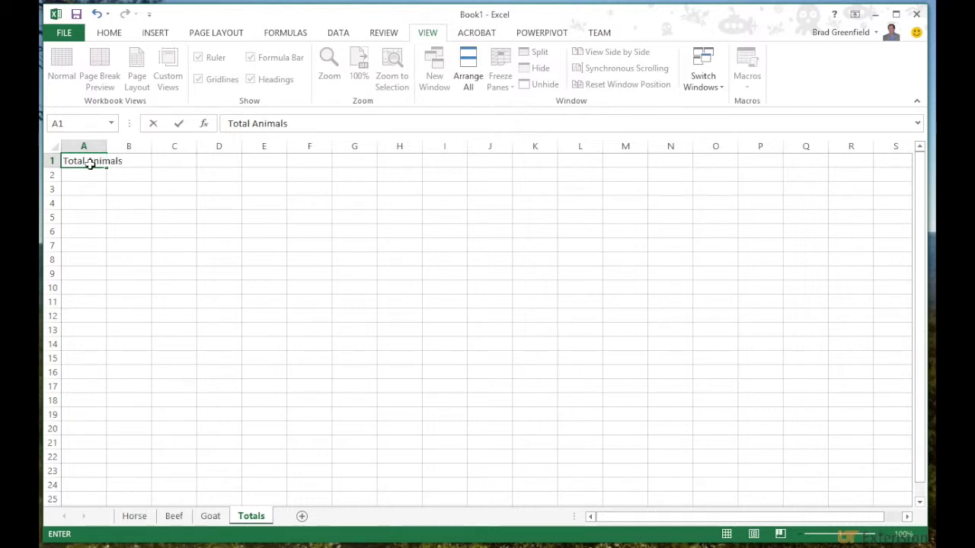
left_click(109, 146)
double_click(106, 145)
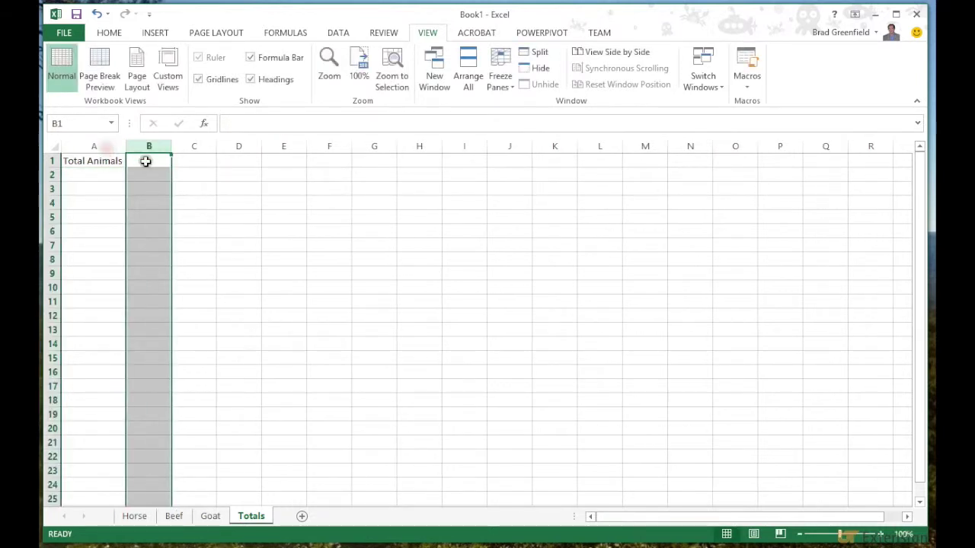
Step: Review the Horse, Beef and Goat sheets, then select B1 on Totals
left_click(134, 517)
left_click(173, 516)
left_click(210, 516)
left_click(252, 516)
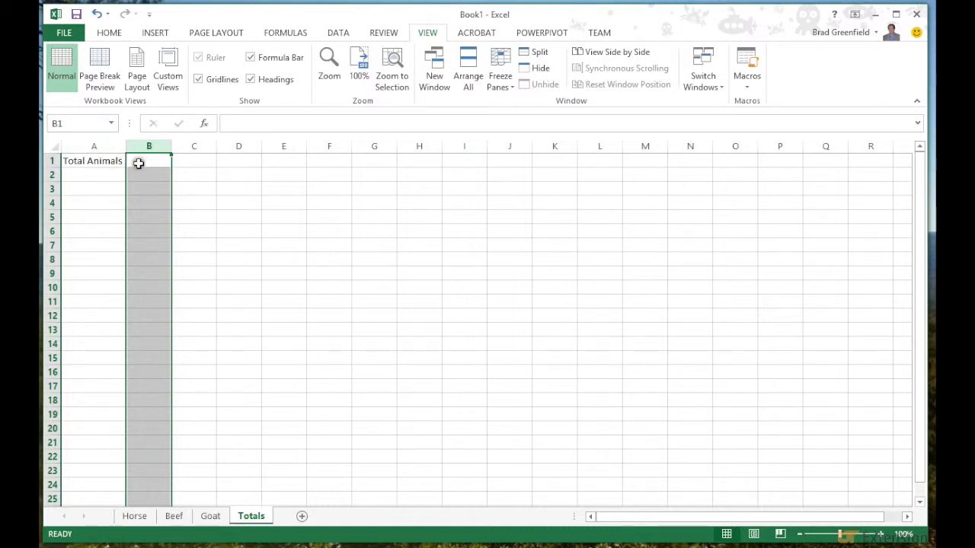
left_click(251, 516)
left_click(153, 158)
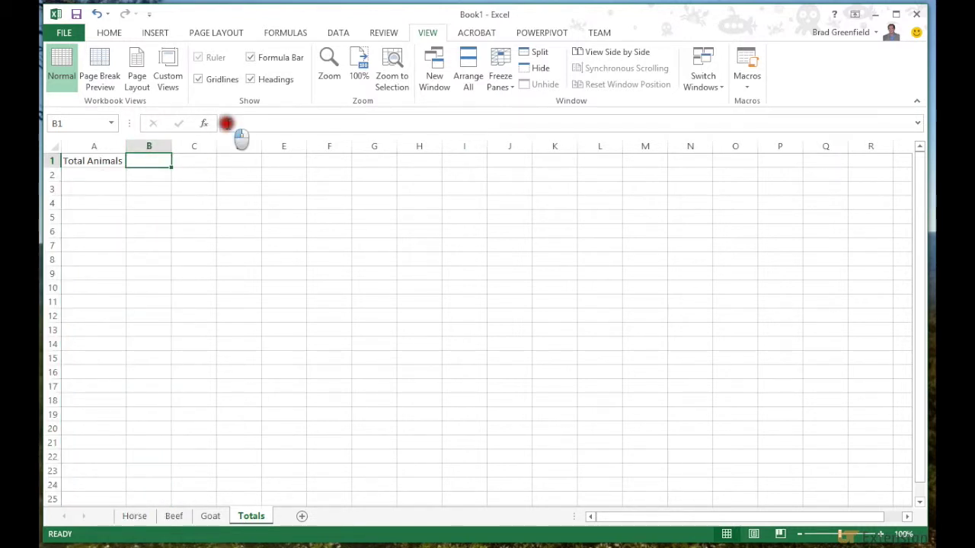
Step: Enter =Horse!F6+Beef!F6+Goat!F6 in Totals B1 by pointing at each sheet, giving 3992
double_click(165, 161)
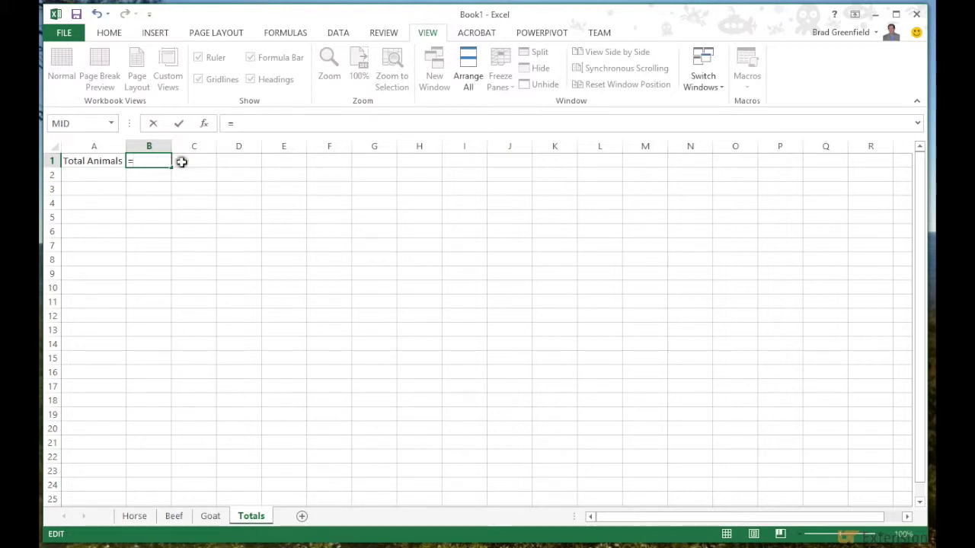
left_click(134, 517)
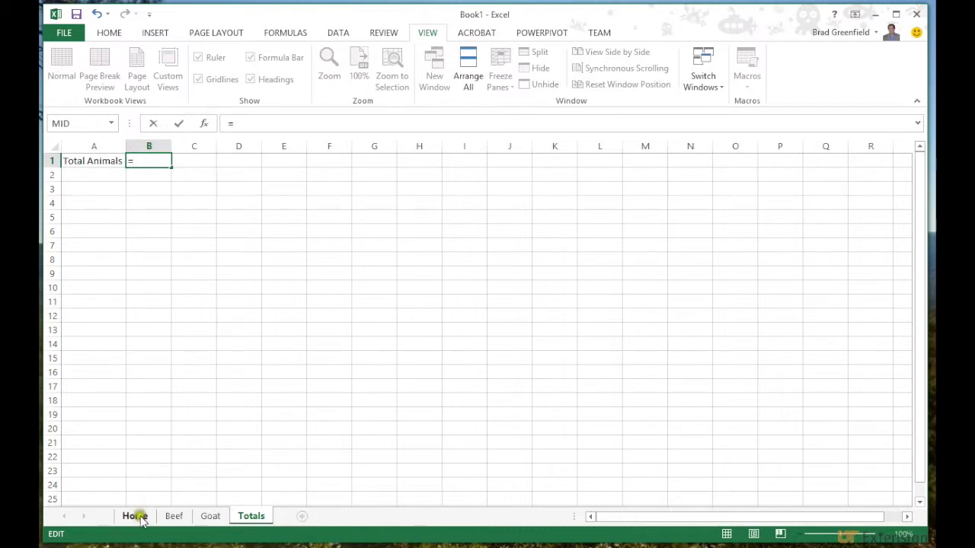
left_click(137, 518)
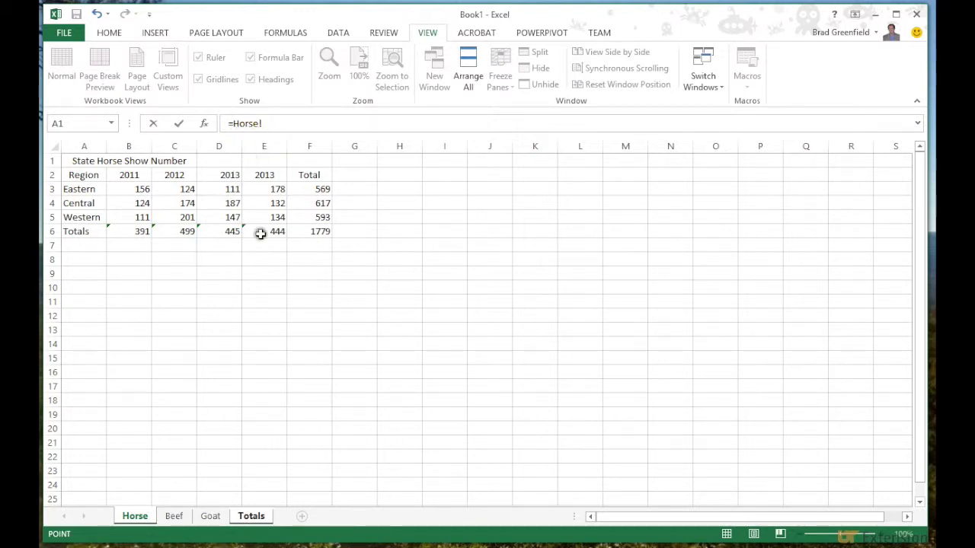
left_click(302, 228)
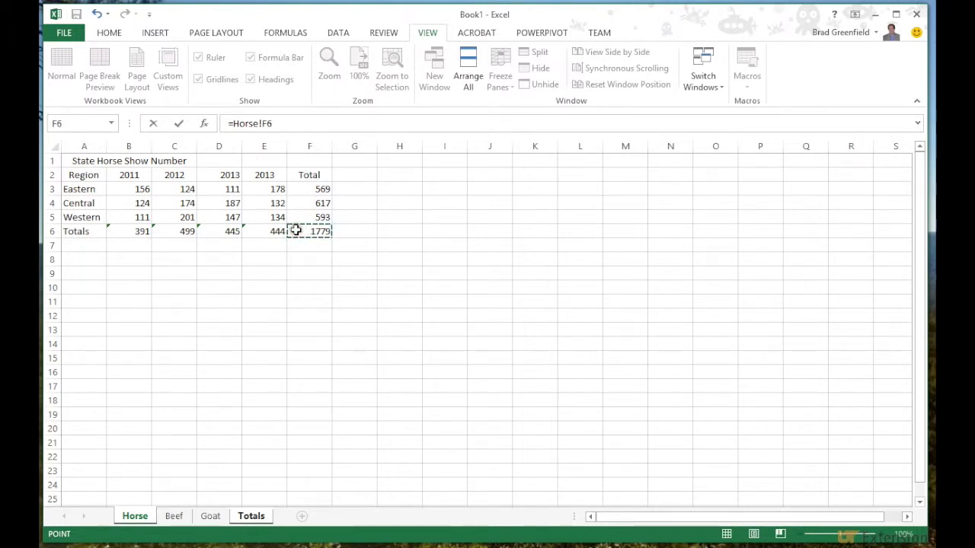
type("+")
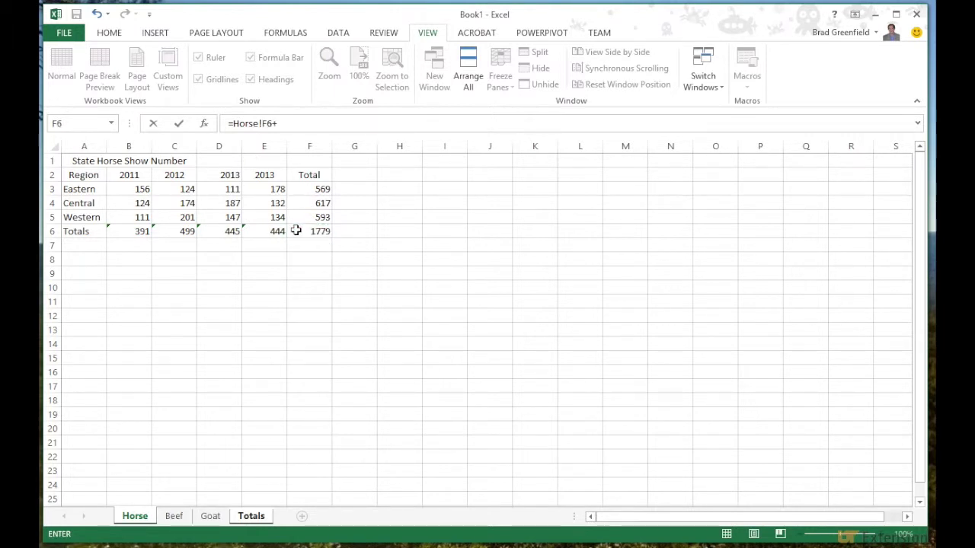
left_click(178, 515)
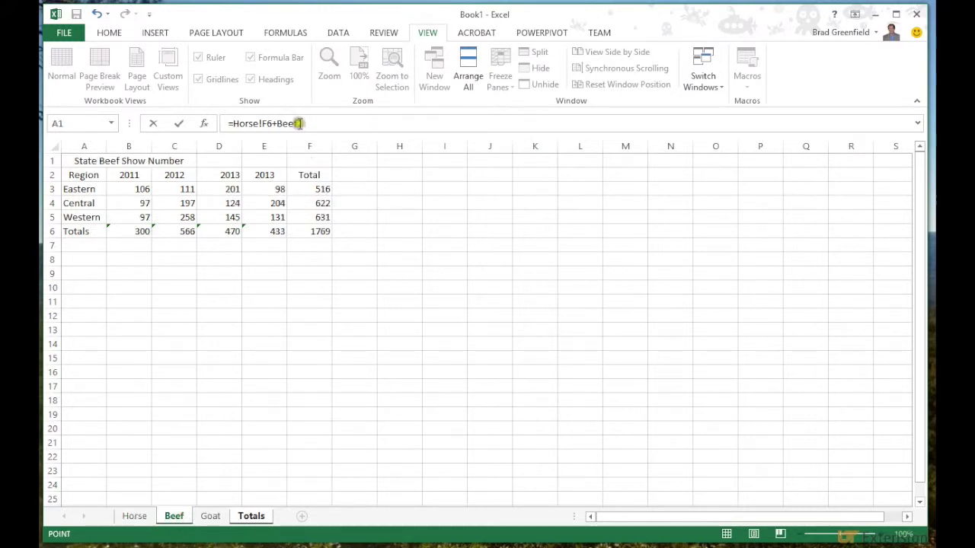
left_click(300, 230)
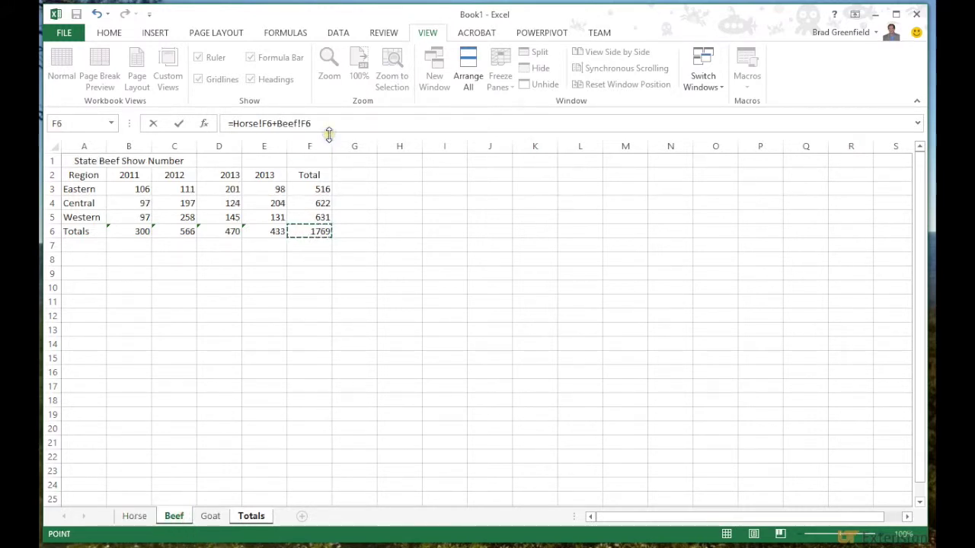
type("+")
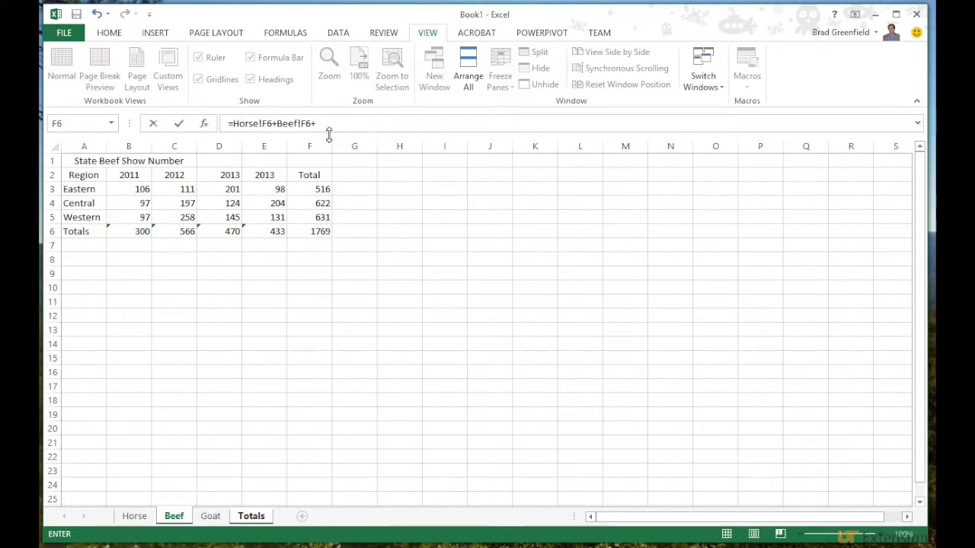
left_click(210, 515)
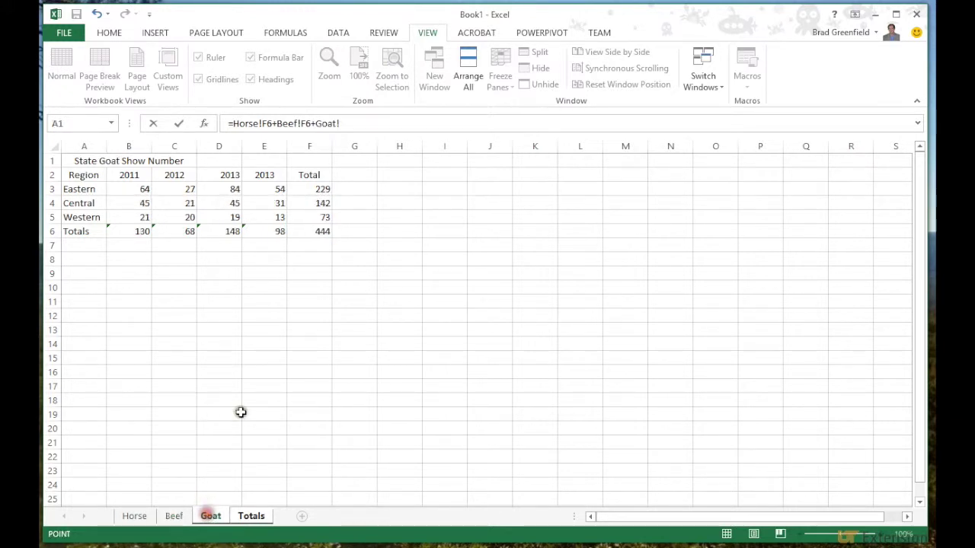
left_click(328, 231)
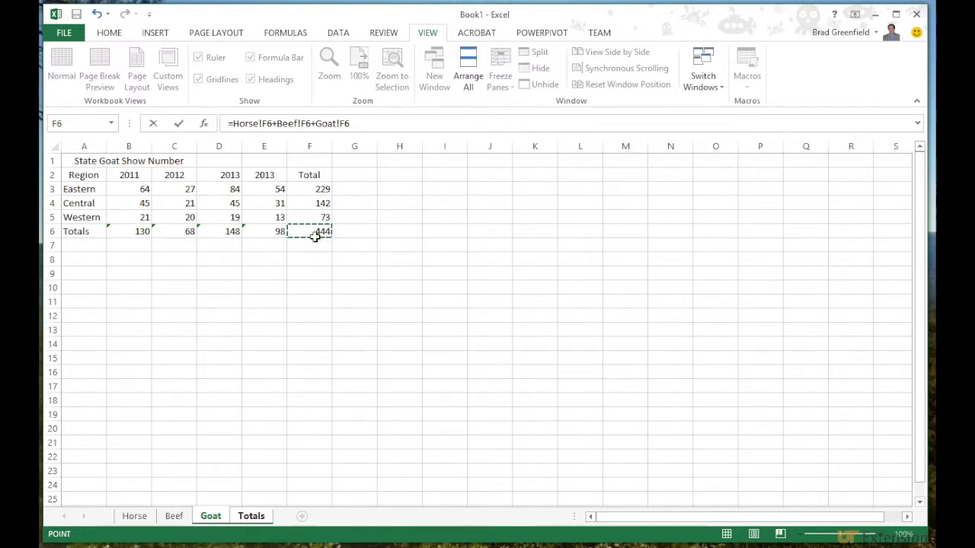
key("Return")
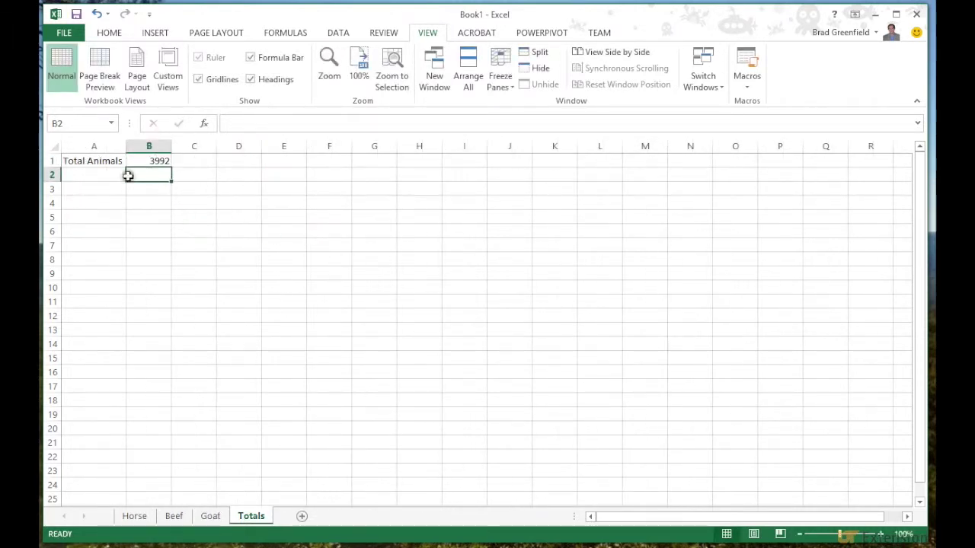
left_click(153, 163)
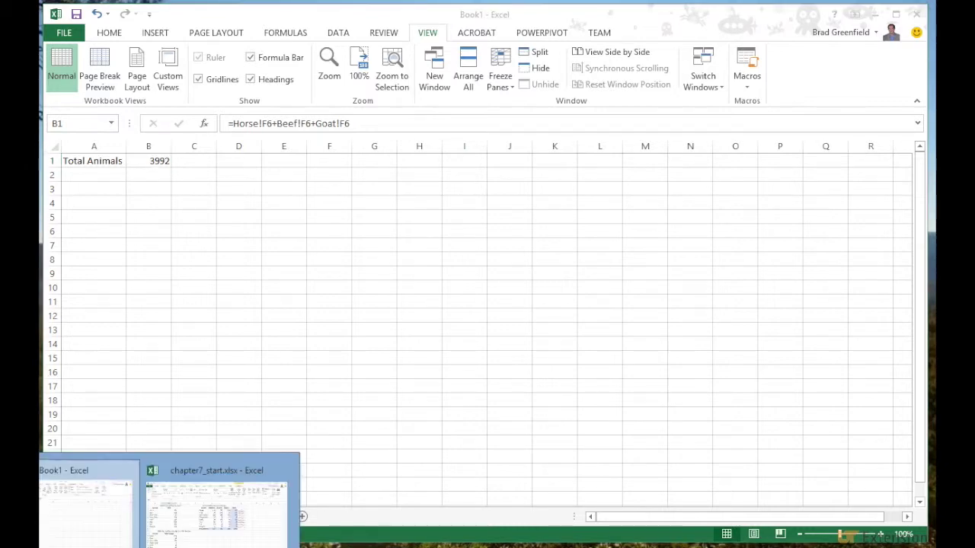
Step: Switch to the chapter7_start.xlsx workbook window
left_click(172, 480)
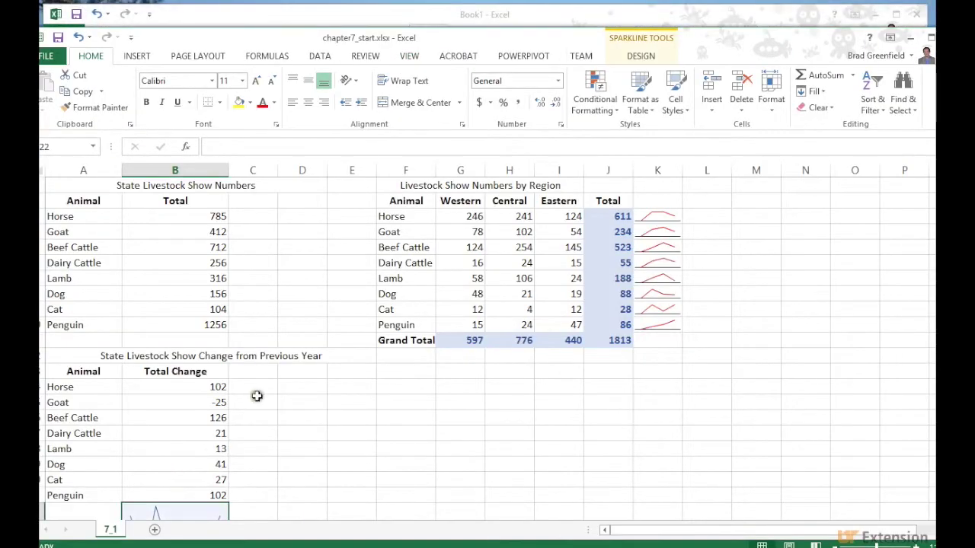
Step: Type Totals into F15 of chapter7_start.xlsx and shift the window down to reveal Book1
left_click_drag(487, 37, 500, 23)
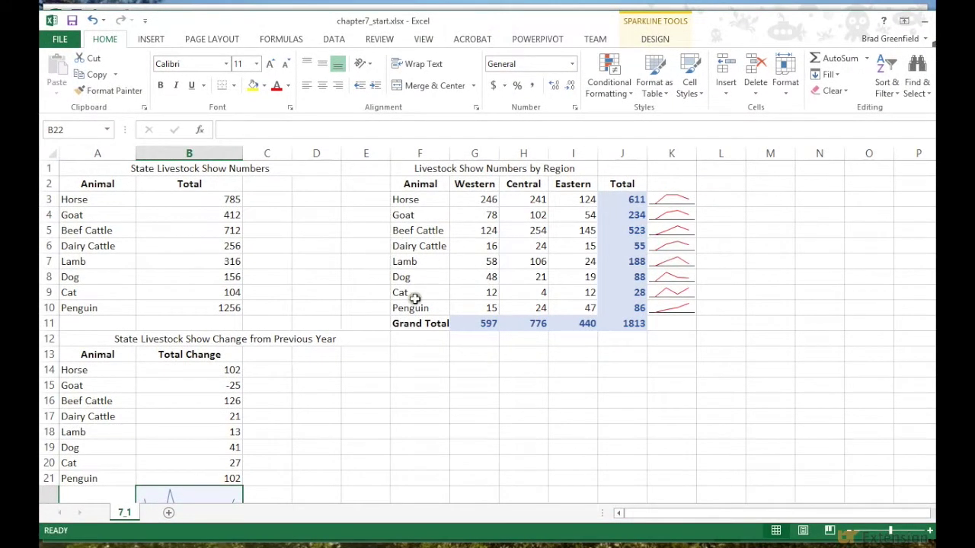
left_click(401, 391)
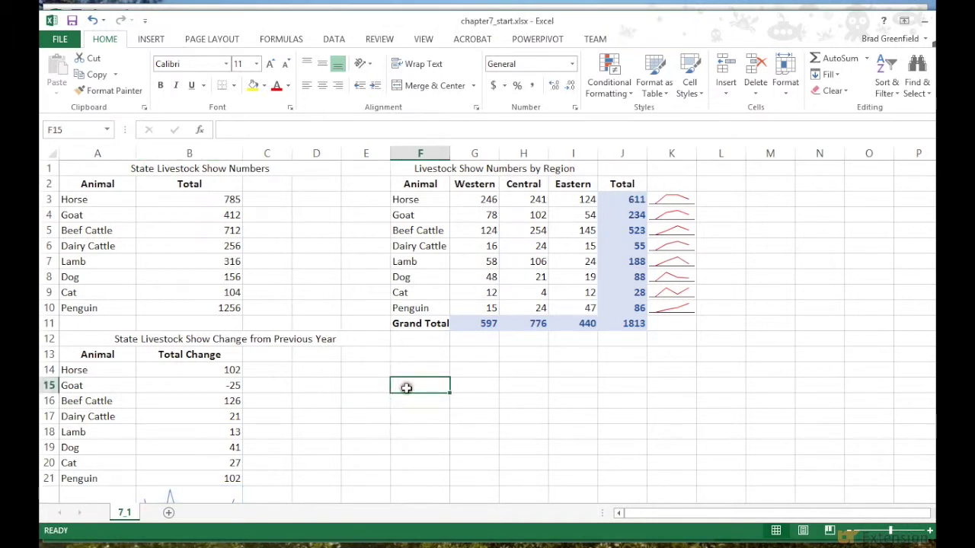
type("Totals")
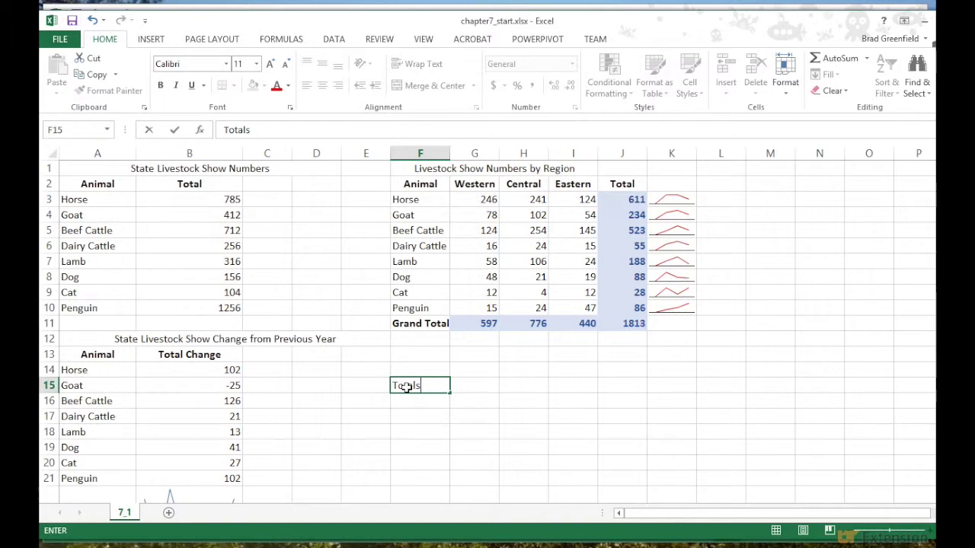
left_click_drag(566, 28, 560, 67)
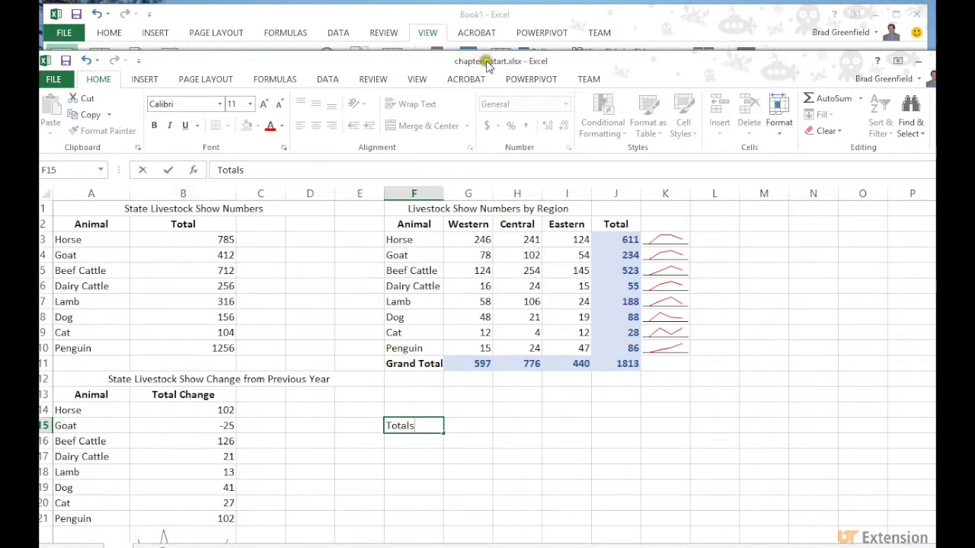
Step: Commit Totals in F15 and begin a formula with = in G15
left_click(462, 20)
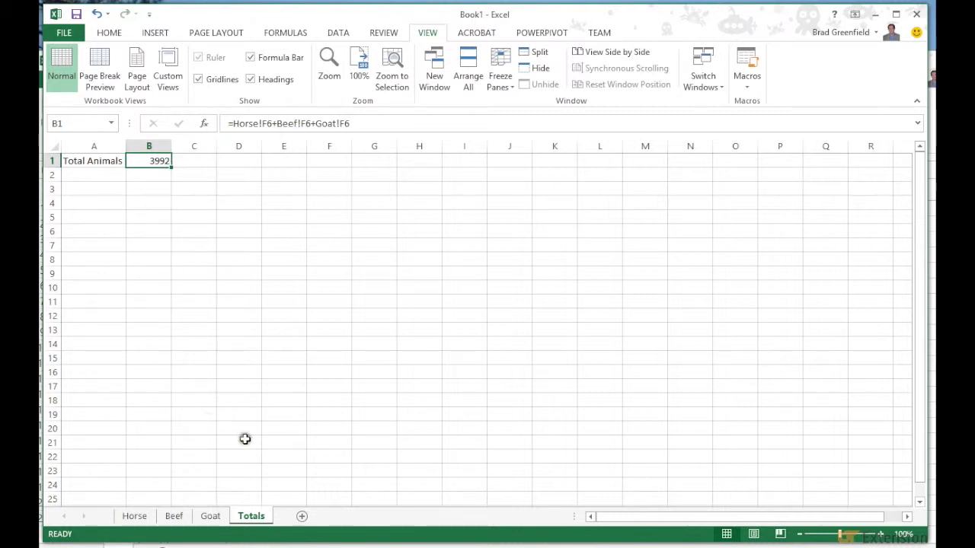
key("alt+Tab")
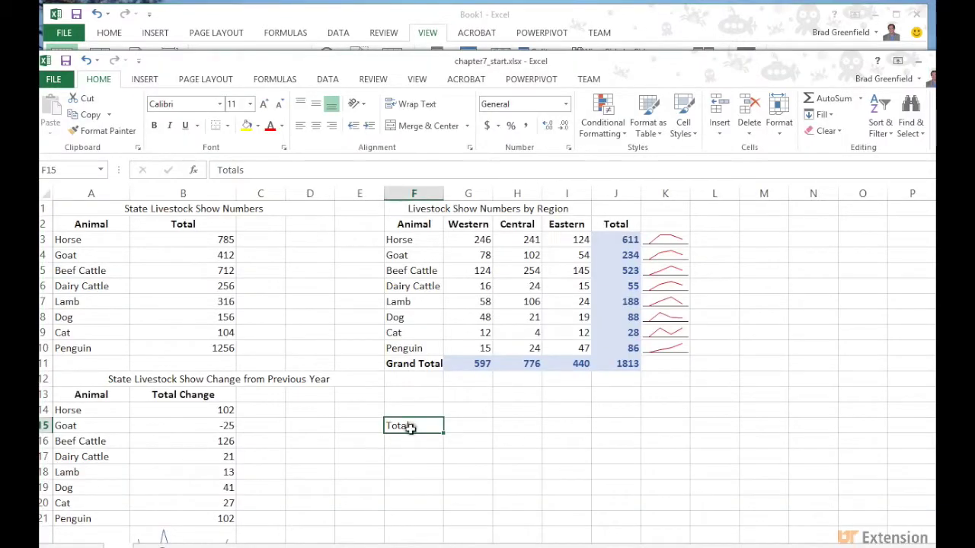
left_click(459, 427)
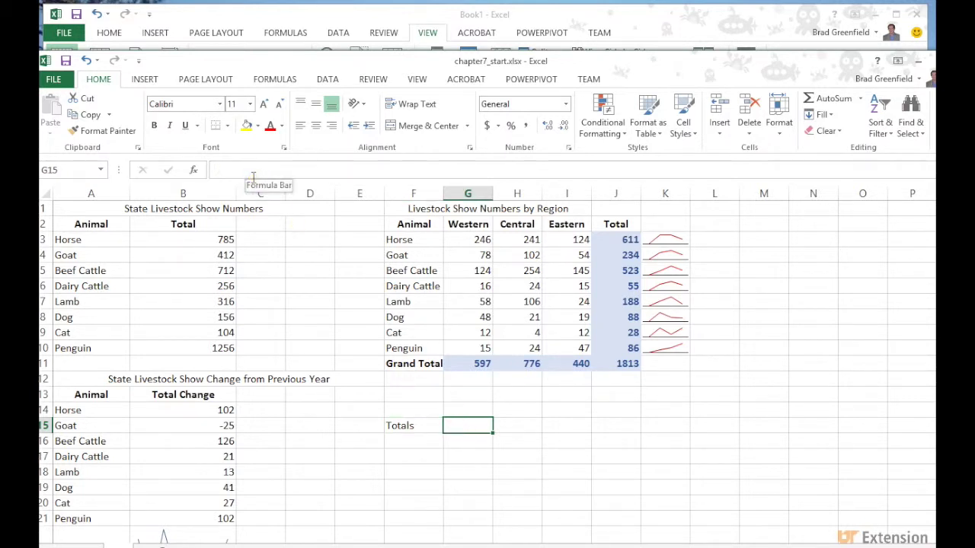
type("=")
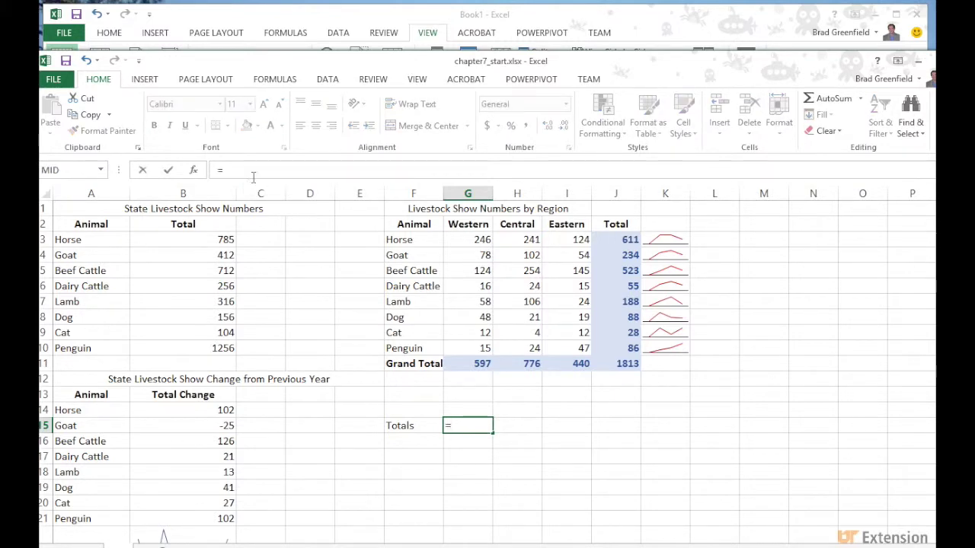
left_click(339, 25)
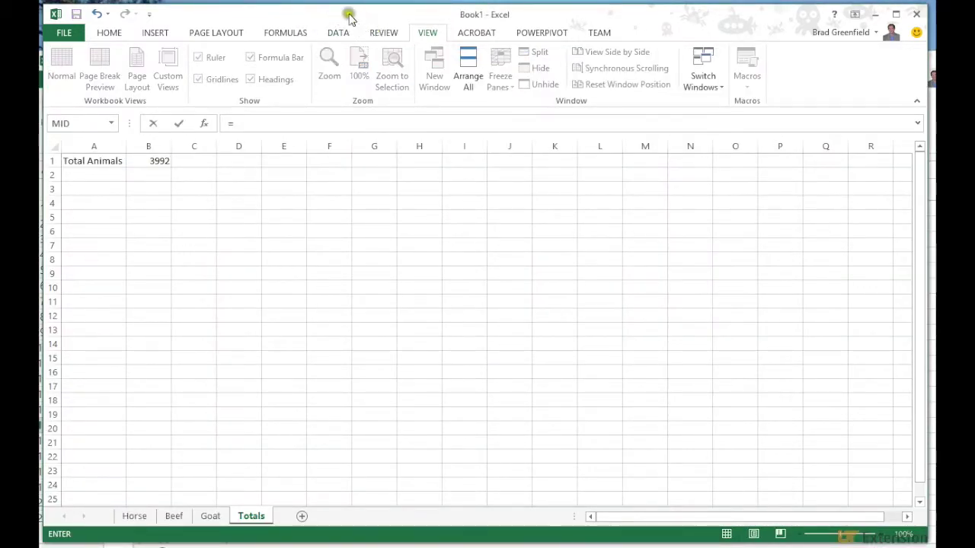
Step: Link G15 to =[Book1]Totals!$B$1 showing 3992, then bring Book1 back to front
left_click(157, 163)
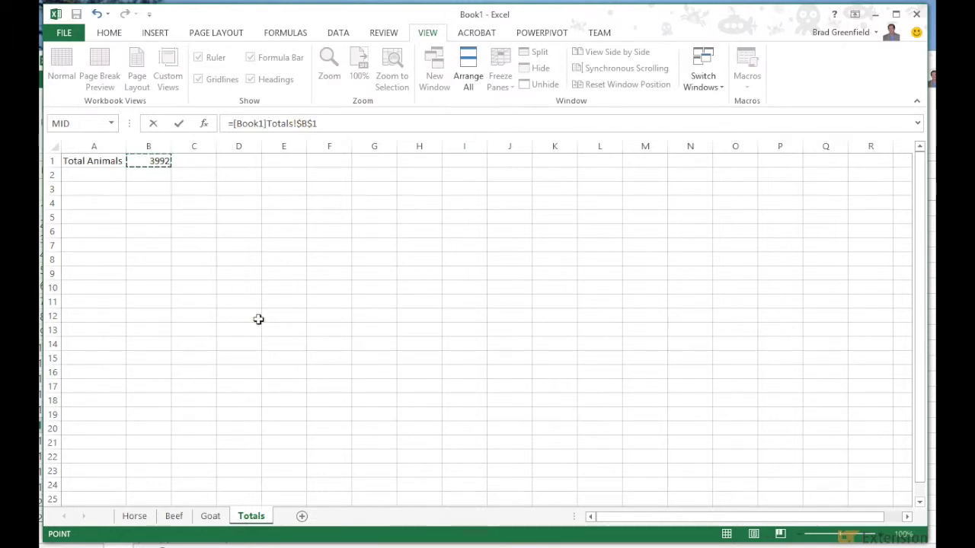
key("Return")
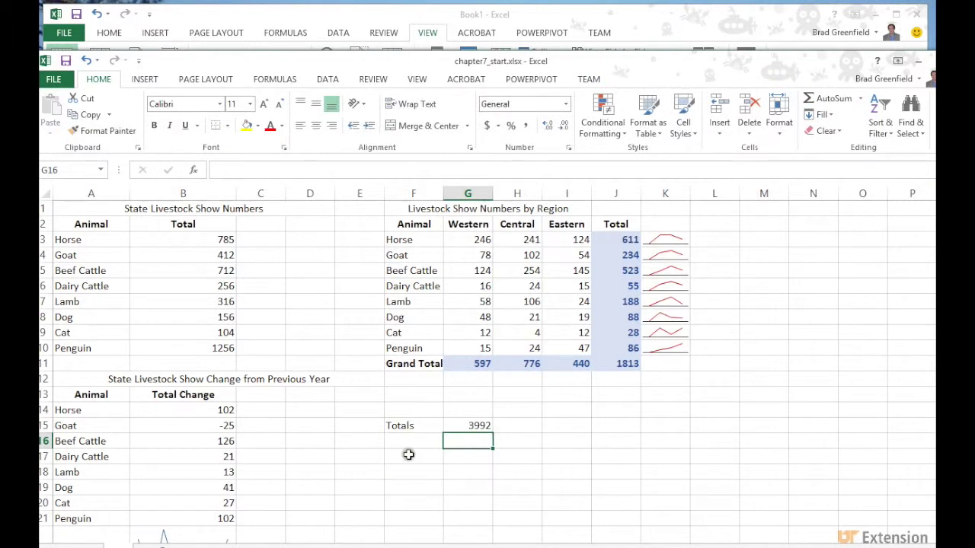
left_click(461, 428)
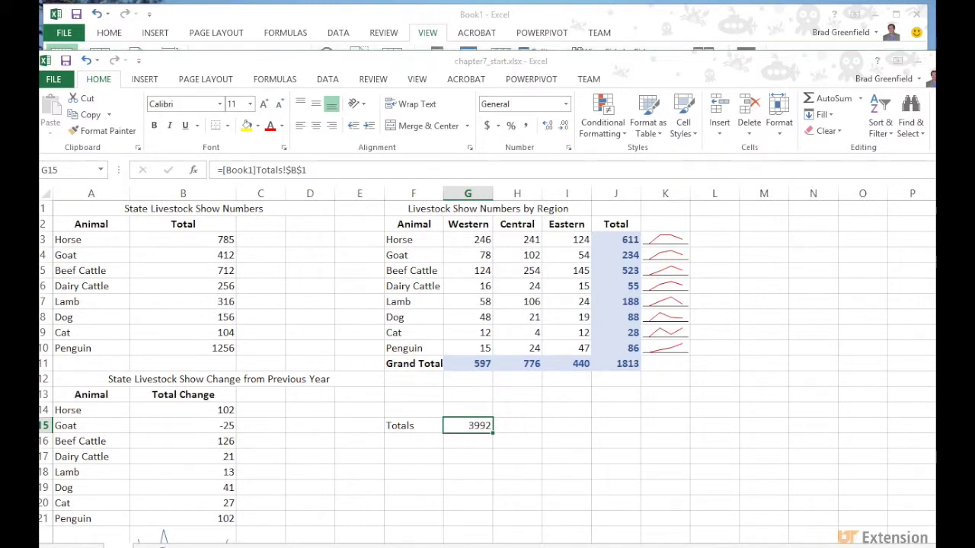
mouse_move(144, 545)
left_click(73, 502)
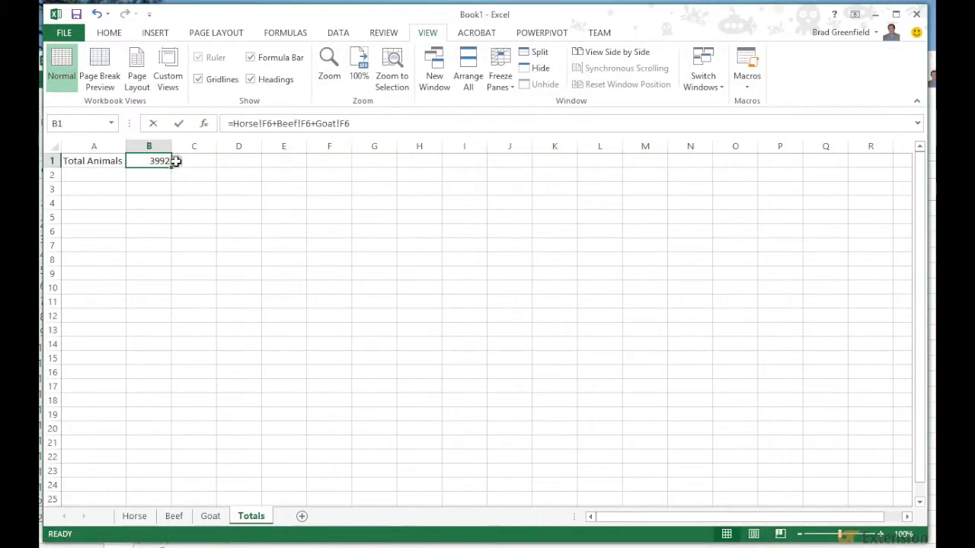
Step: Change Book1's Horse E5 from 134 to 224 and confirm chapter7_start's linked total shows 4082
left_click(145, 514)
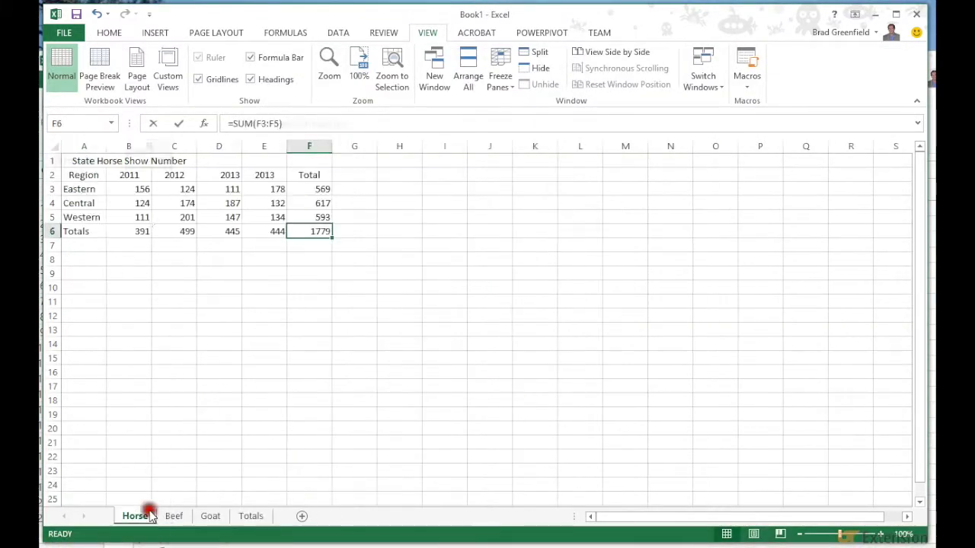
left_click(274, 217)
double_click(274, 217)
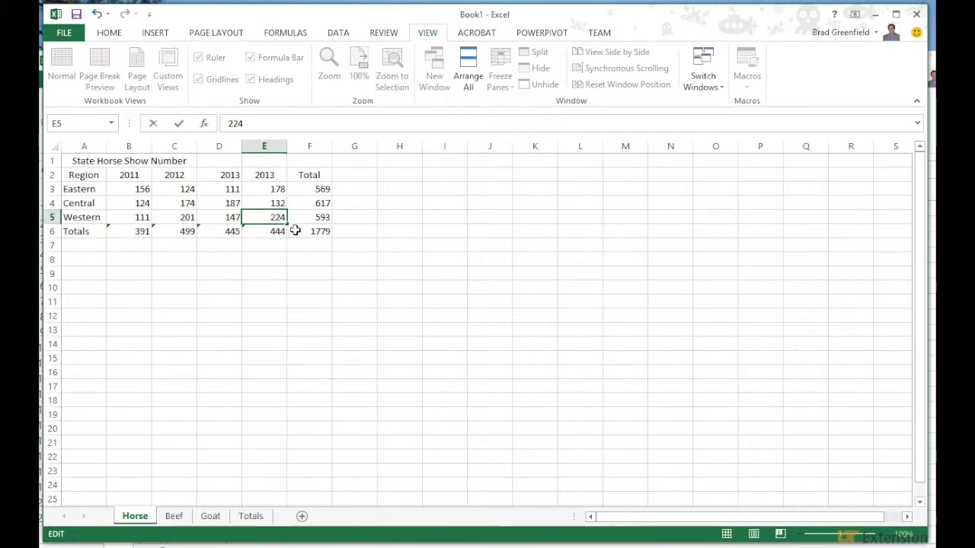
type("224")
left_click(306, 246)
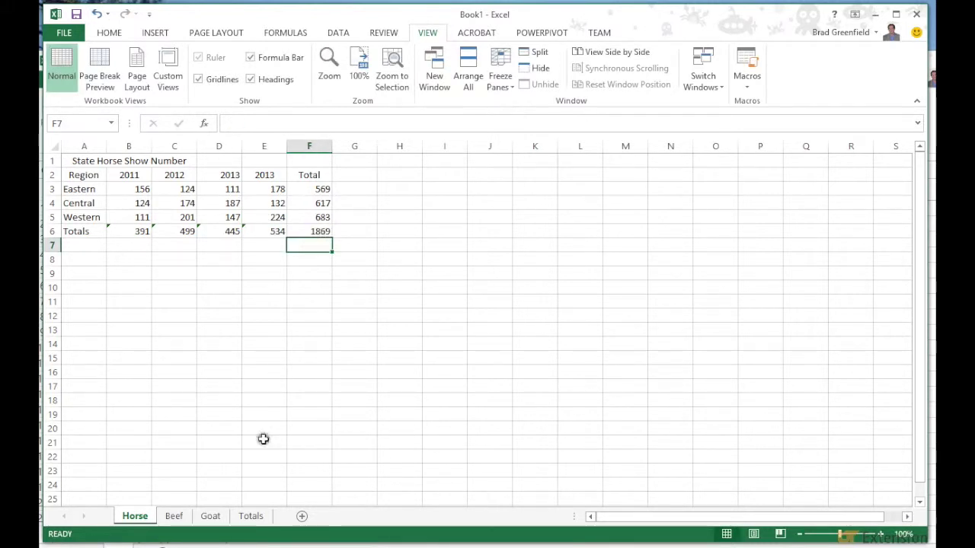
left_click(251, 516)
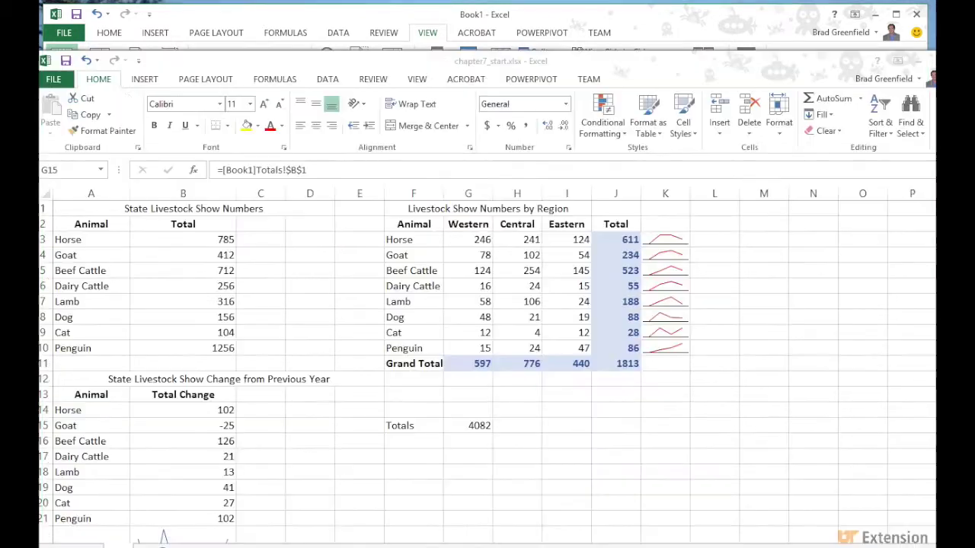
left_click(195, 539)
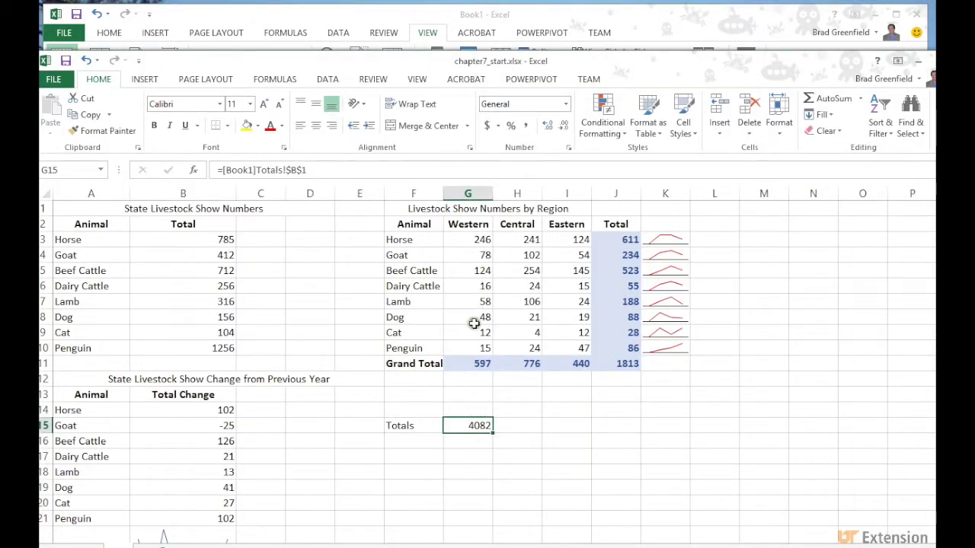
Step: Label F16 'Example of Formulas' and start a new formula with = in H16
left_click(419, 439)
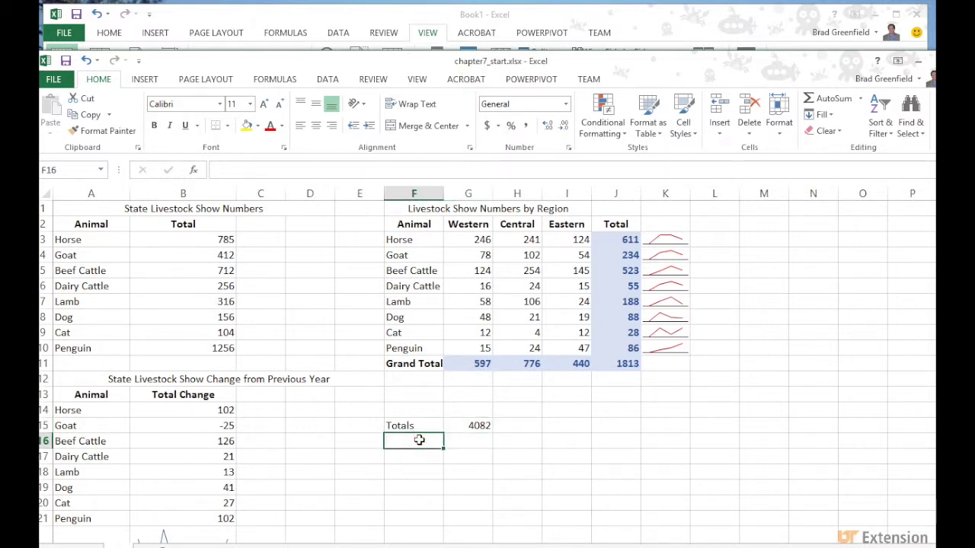
type("E")
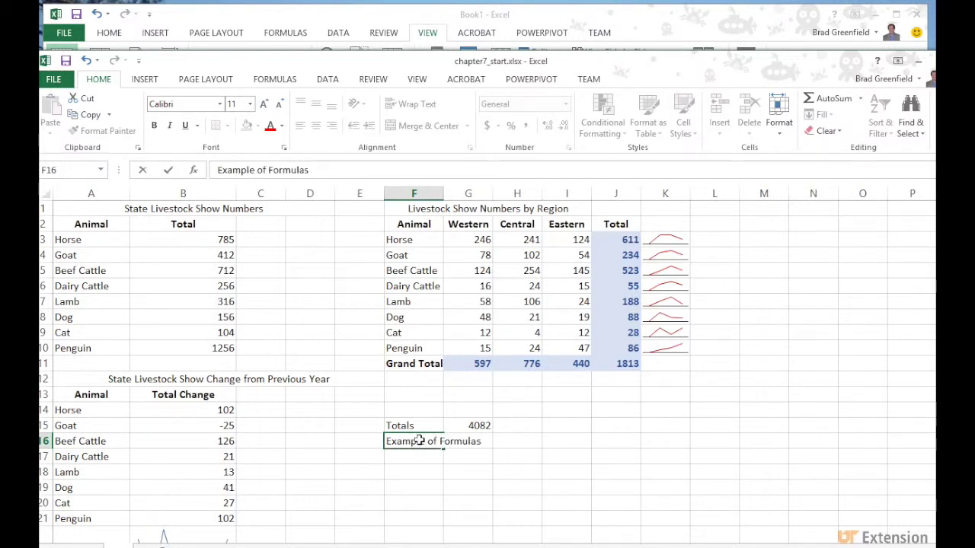
type("xample of Formulas")
left_click(508, 442)
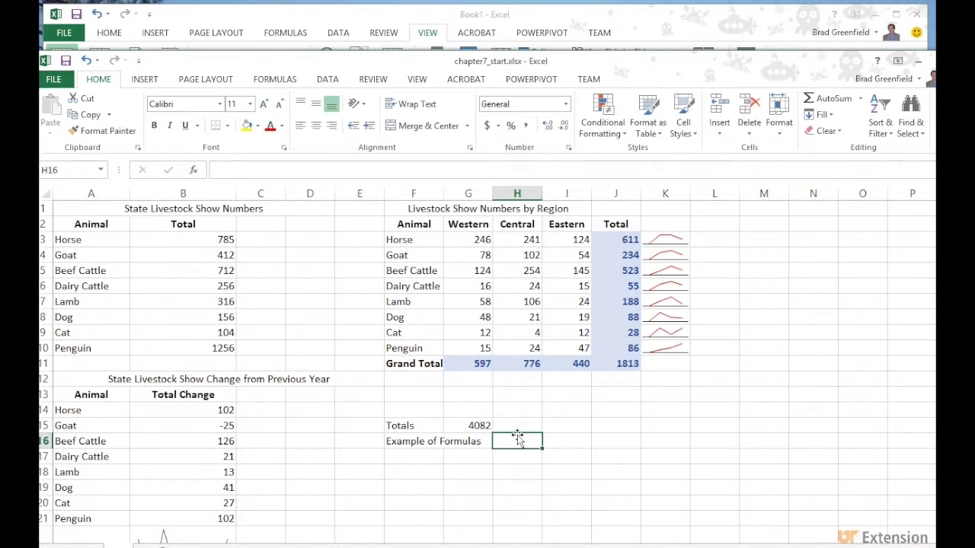
left_click(513, 440)
type("=")
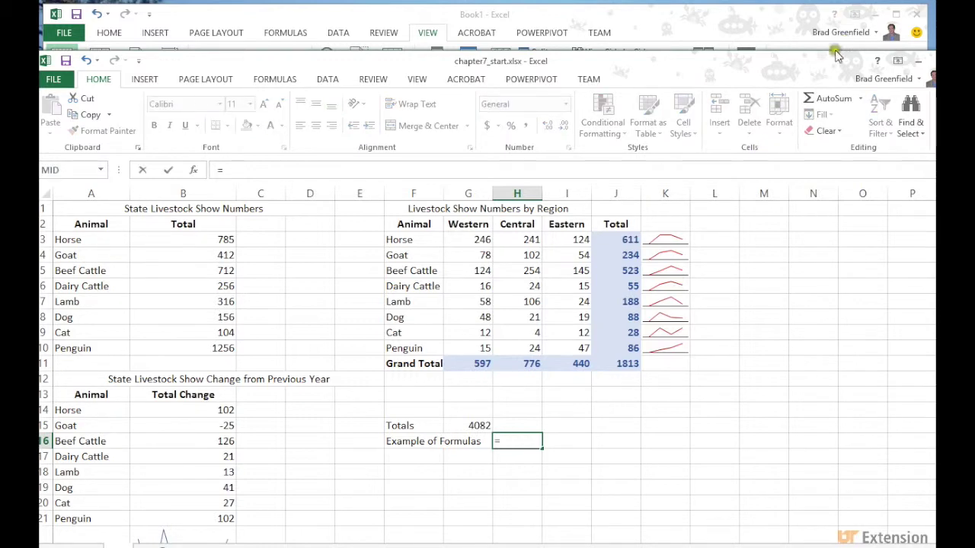
Step: Point the H16 formula at F6 on Book1's Horse sheet
left_click(801, 63)
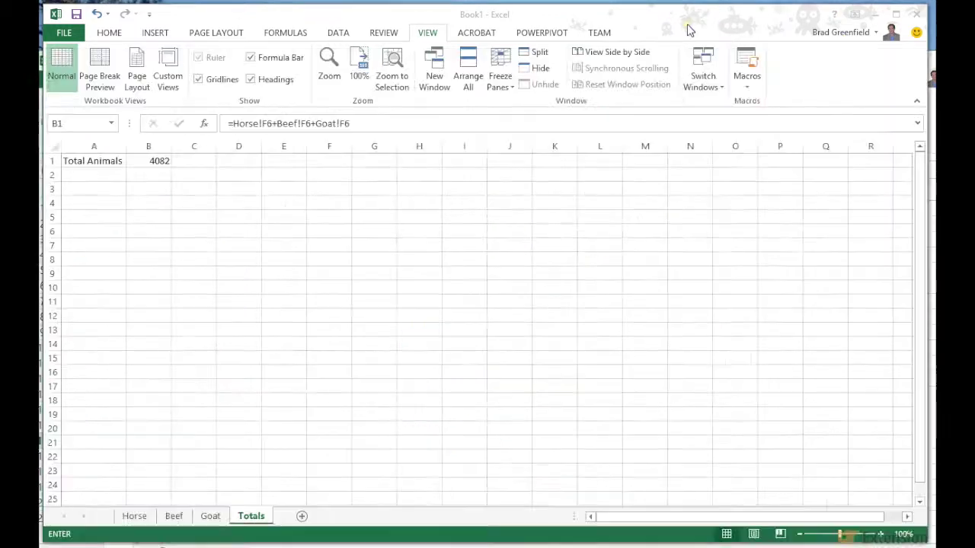
left_click(690, 21)
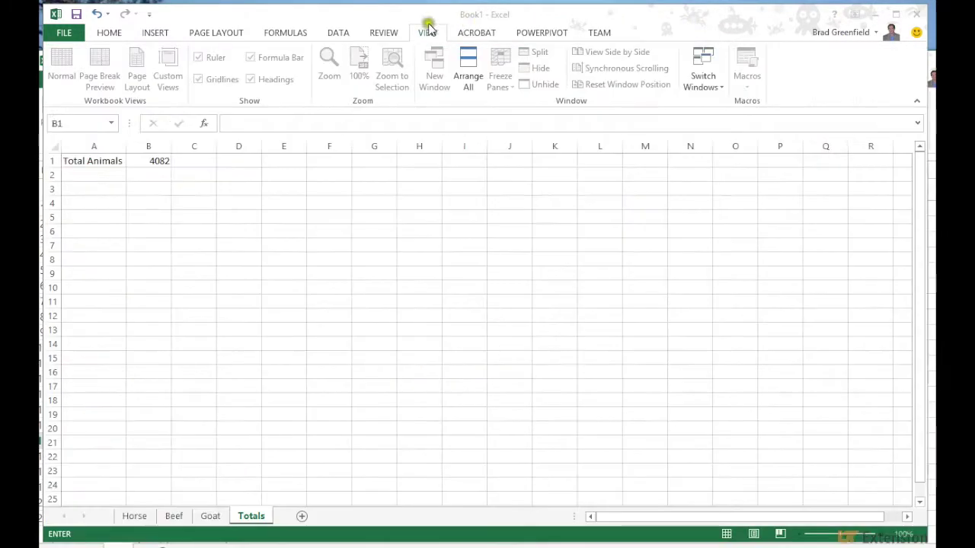
left_click(136, 515)
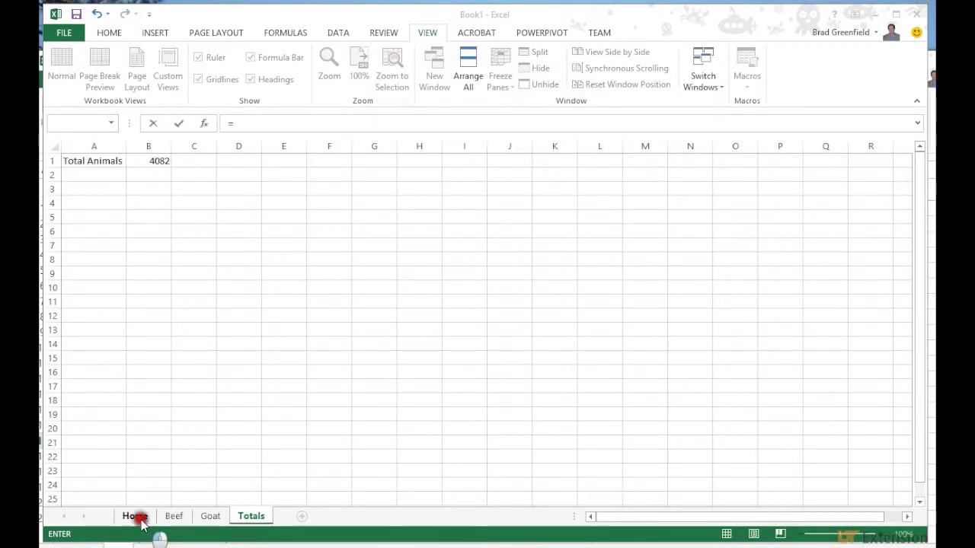
left_click(318, 232)
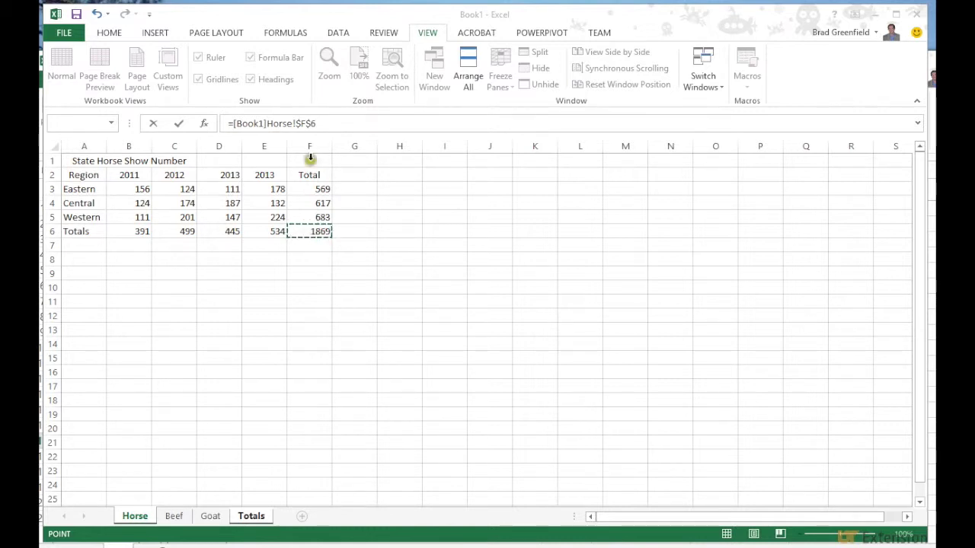
left_click(323, 122)
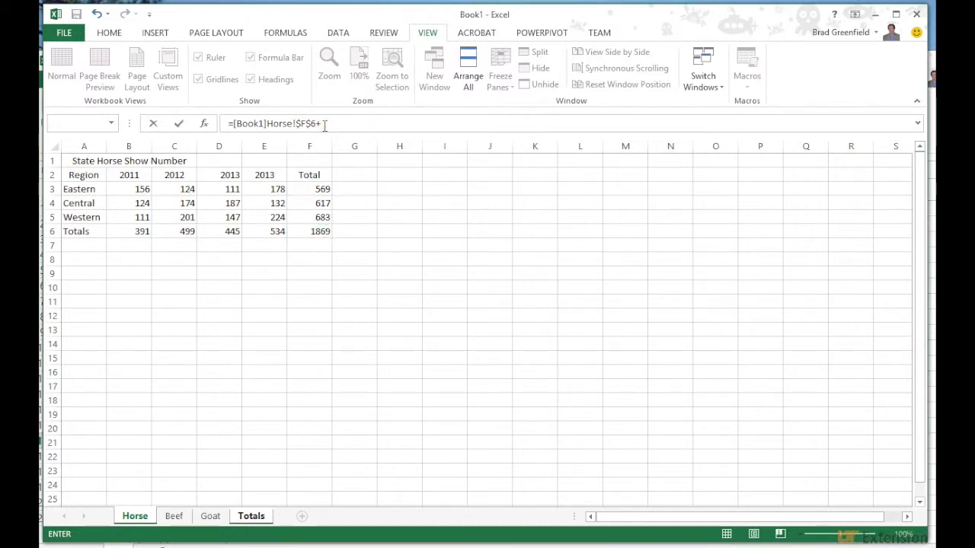
Step: Add Beef F6 and Goat F6 to the formula and commit it, giving 4082
left_click(175, 517)
left_click(174, 508)
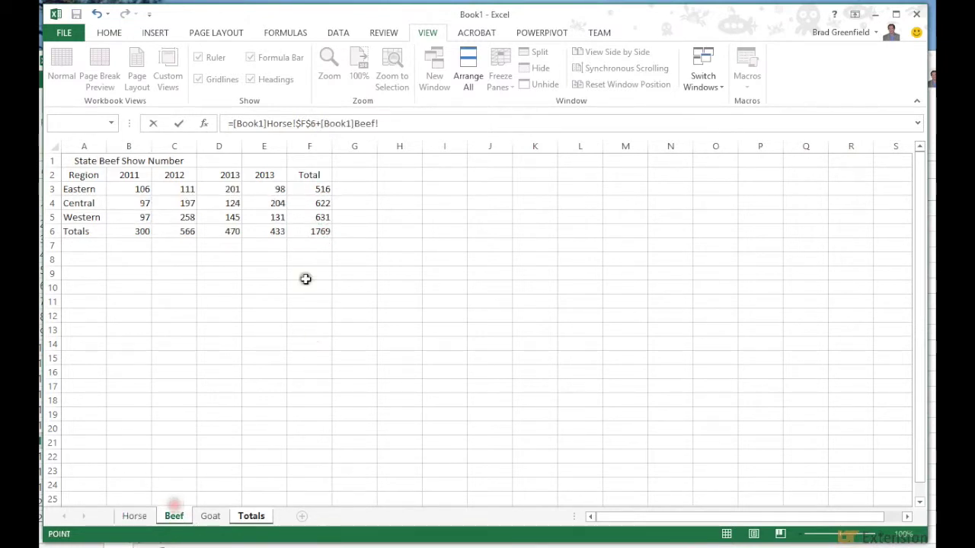
left_click(321, 232)
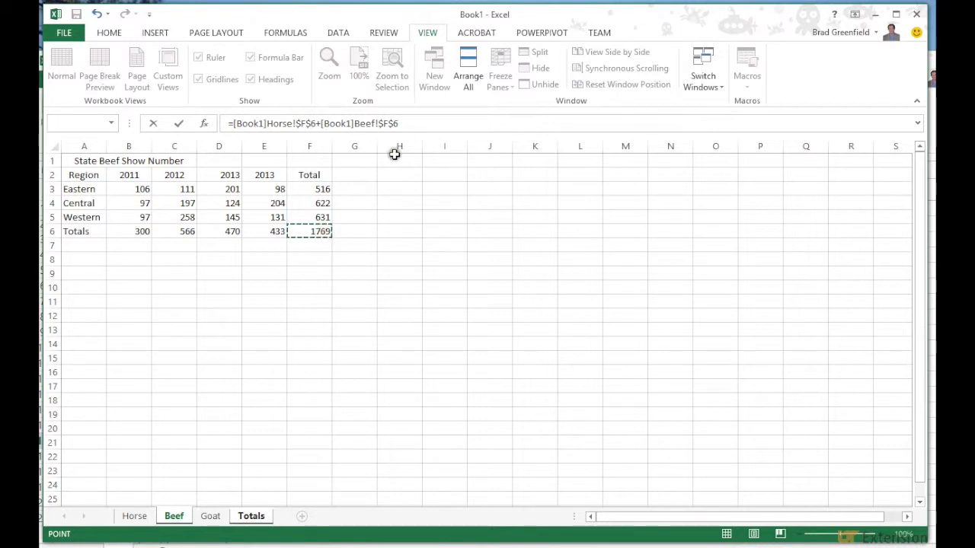
type("+")
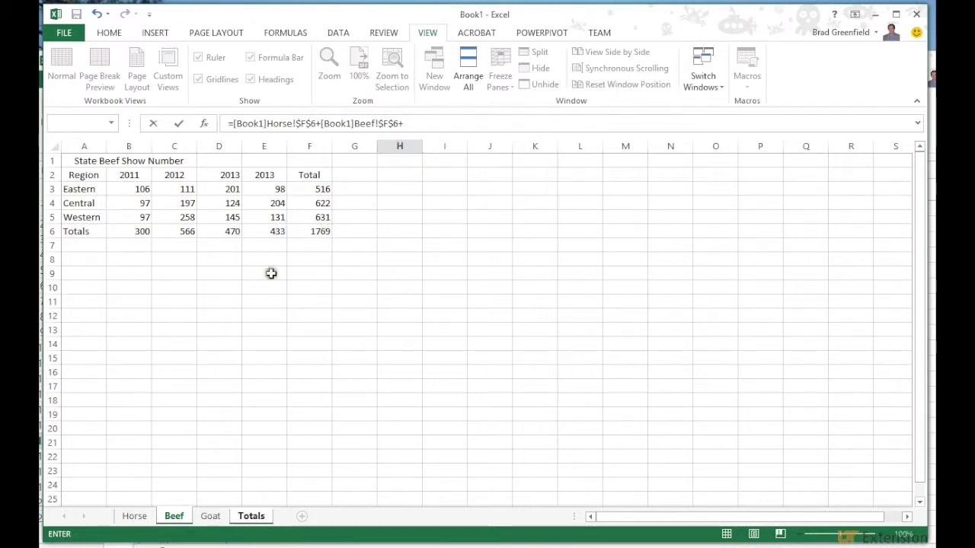
left_click(212, 518)
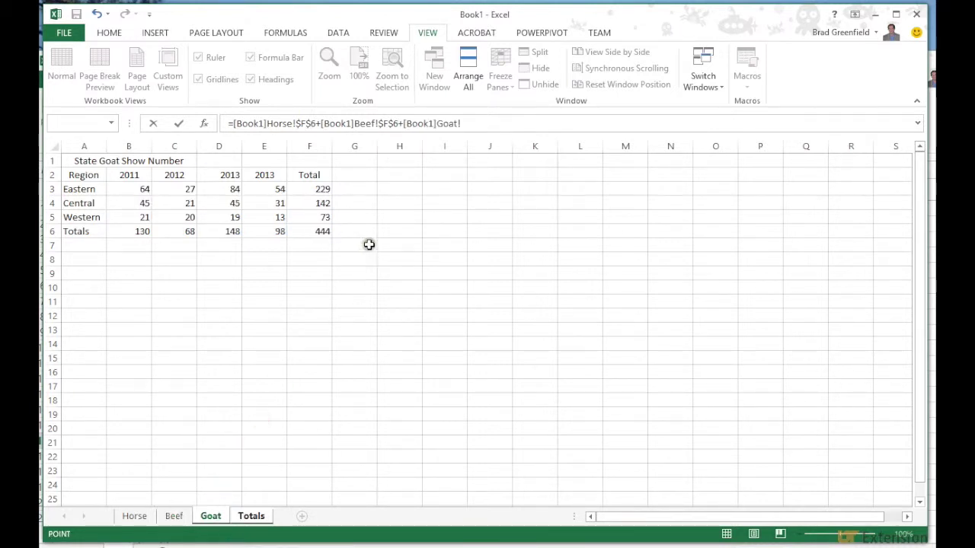
left_click(319, 232)
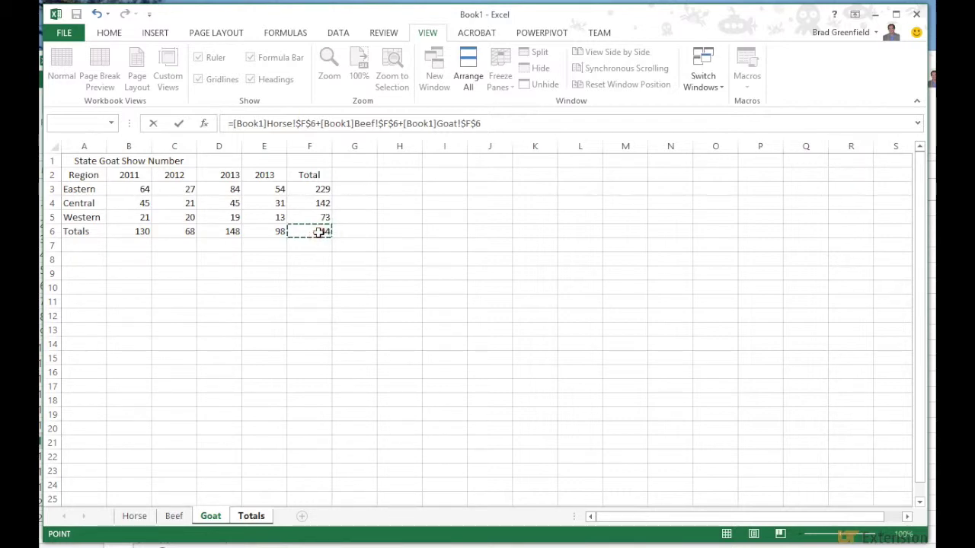
key("Return")
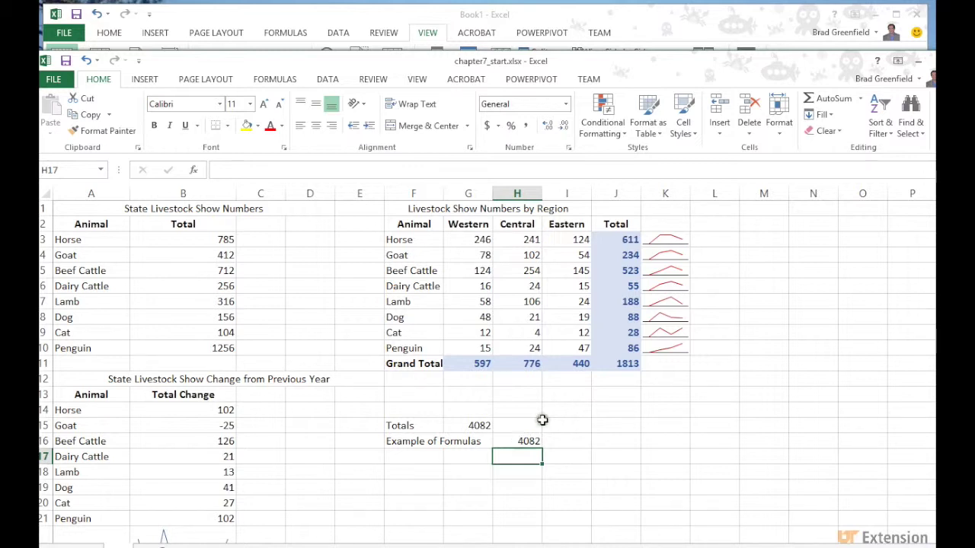
Step: Glance at Book1, then return to chapter7_start with the DATA ribbon tab showing
left_click(531, 16)
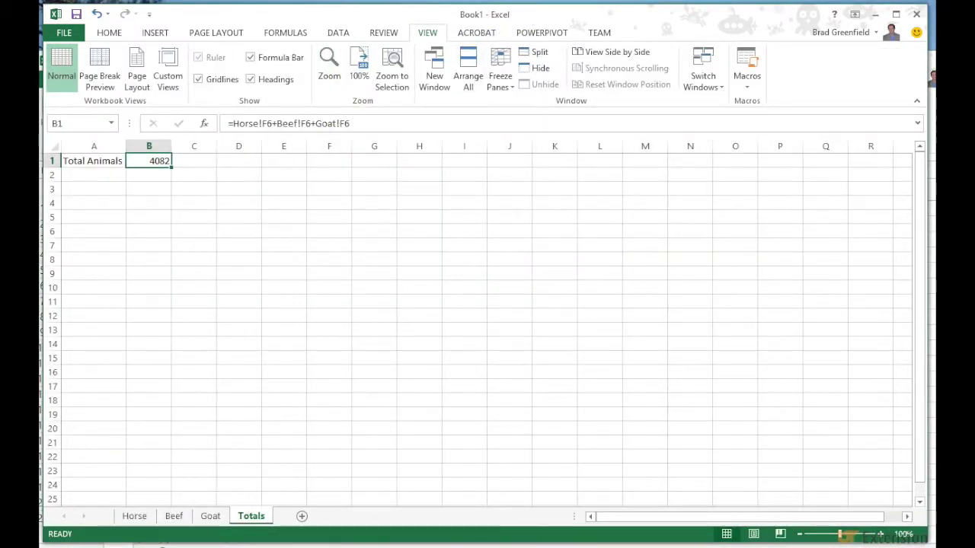
key("alt+Tab")
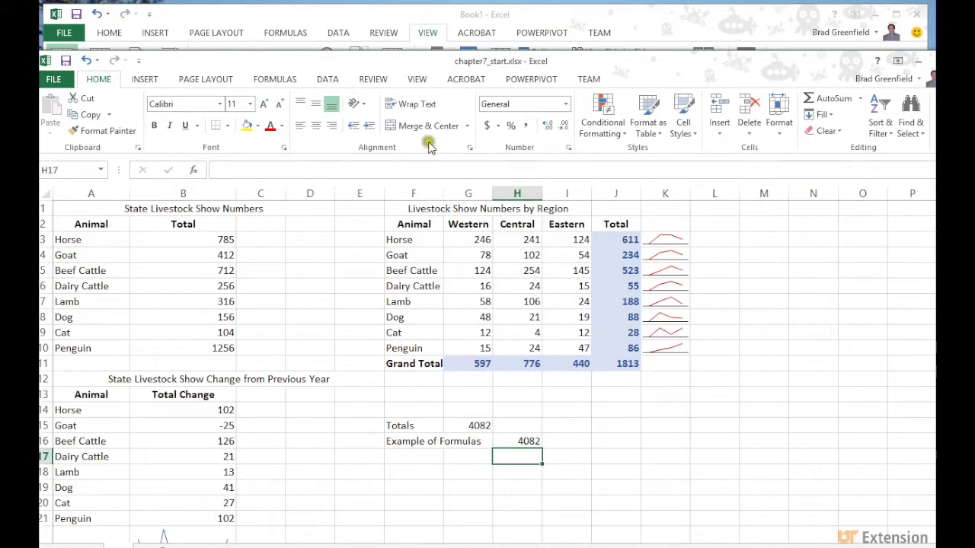
left_click(329, 80)
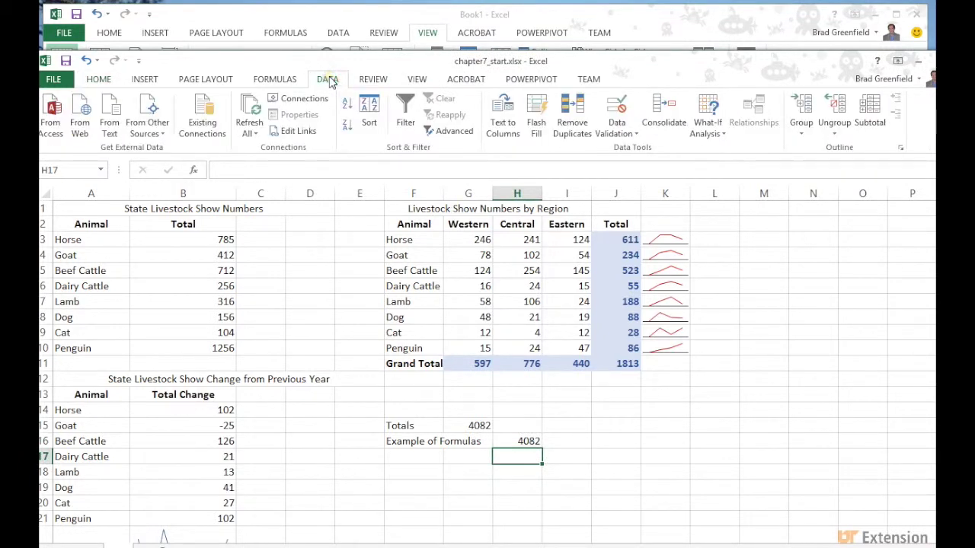
left_click(311, 132)
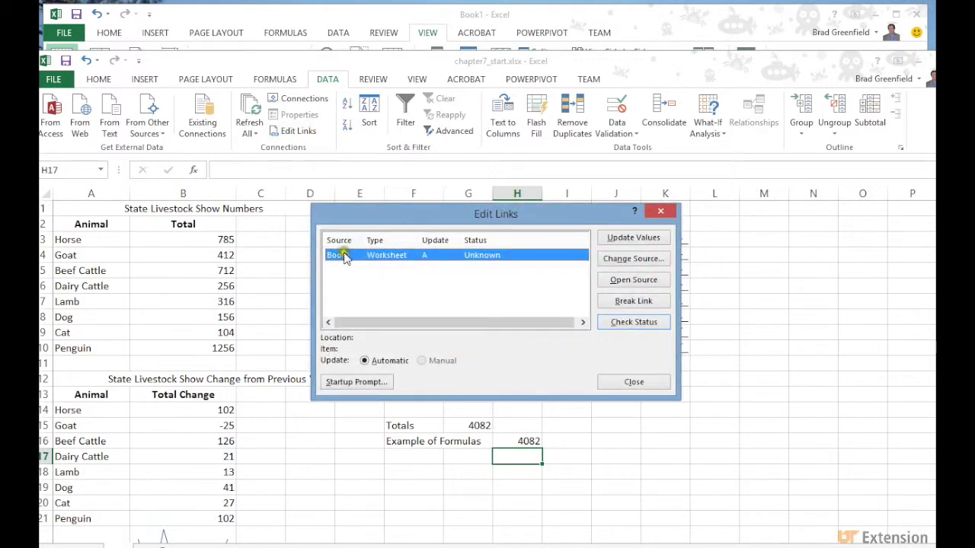
left_click(346, 257)
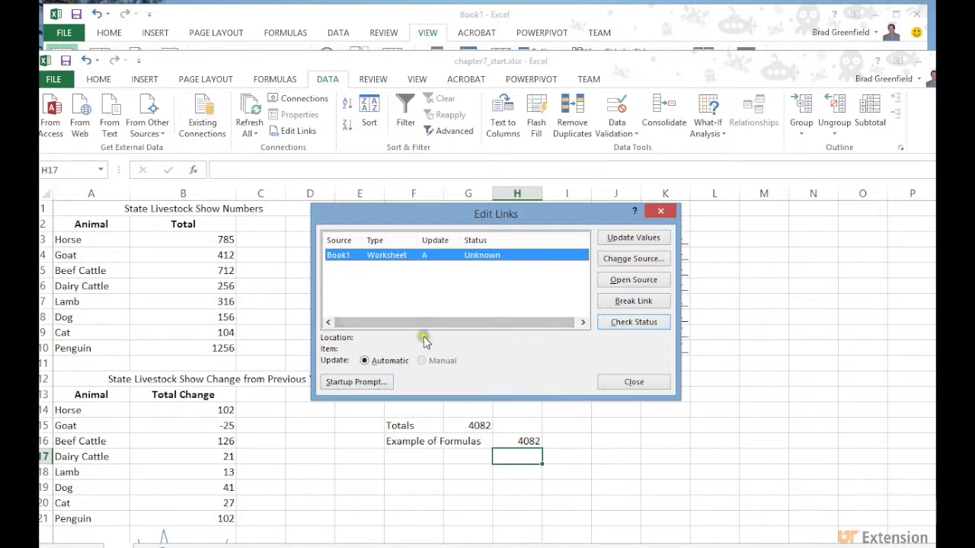
left_click(375, 384)
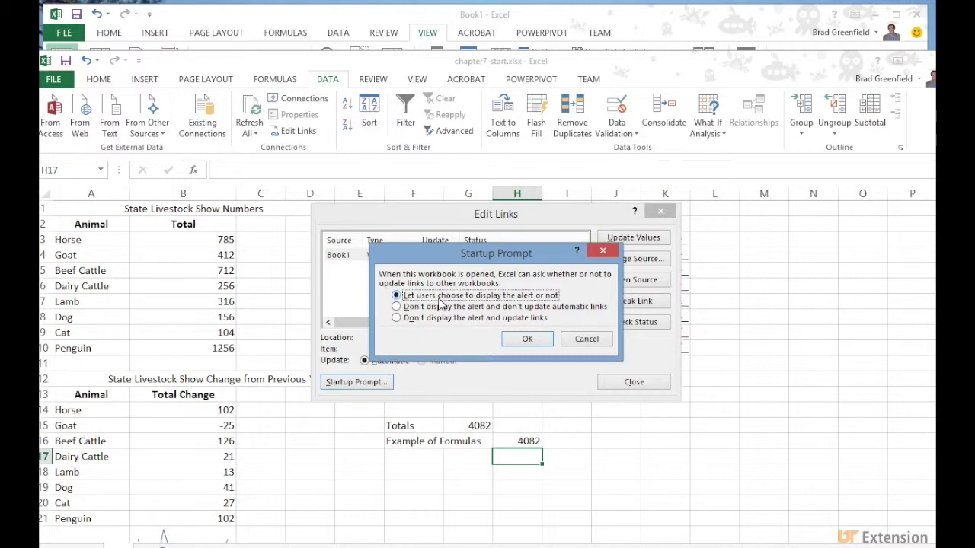
left_click(520, 339)
left_click(543, 344)
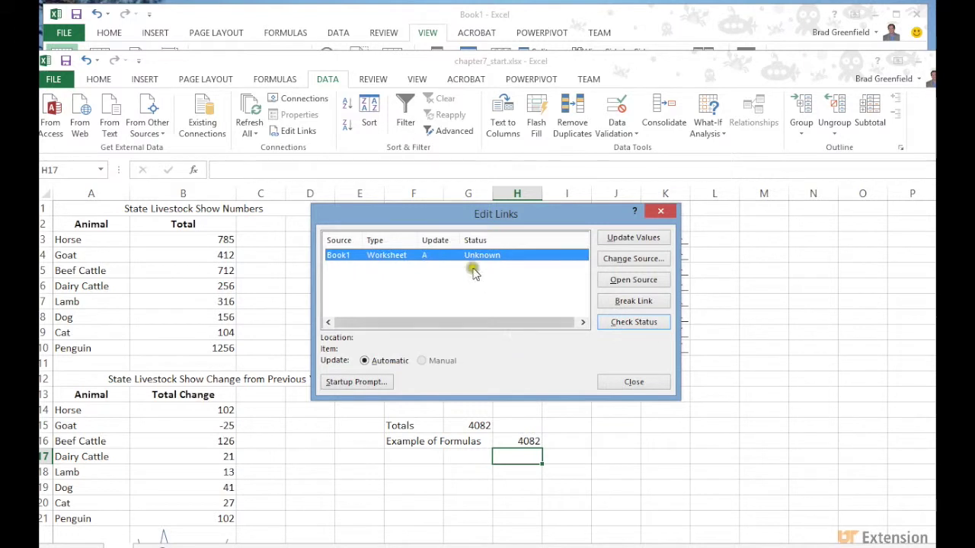
left_click(631, 382)
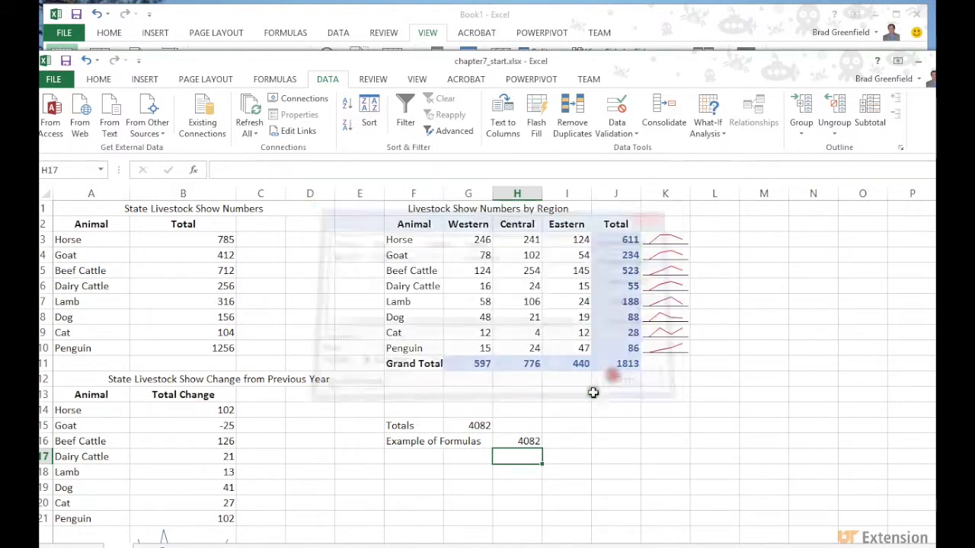
Step: Inspect H16's formula, then save Book1 as chapter9_start.xlsx from the FILE menu
left_click(519, 439)
double_click(519, 439)
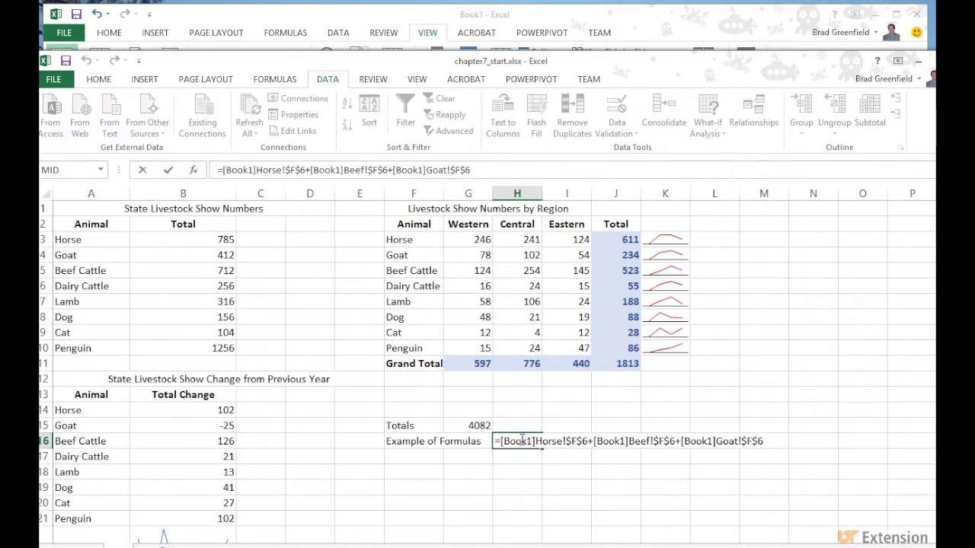
left_click(538, 29)
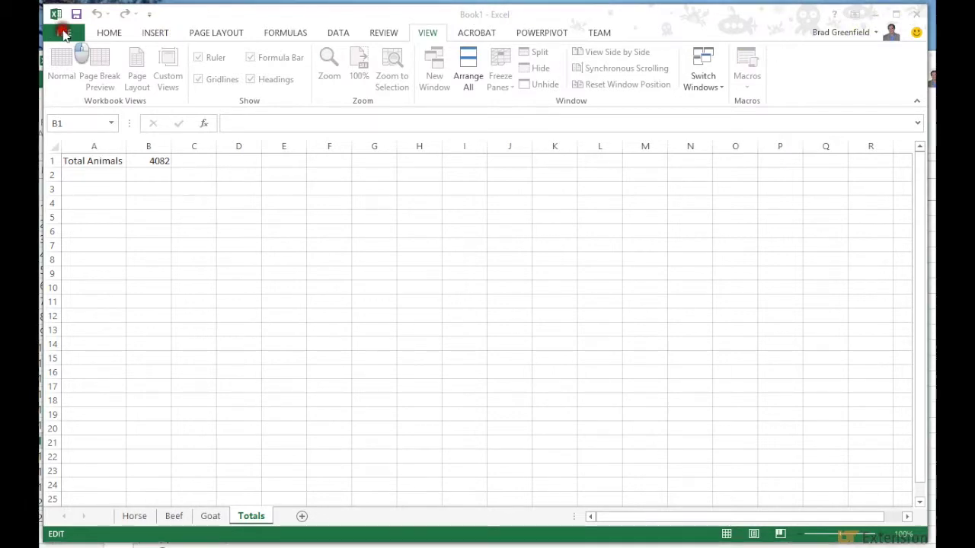
left_click(63, 32)
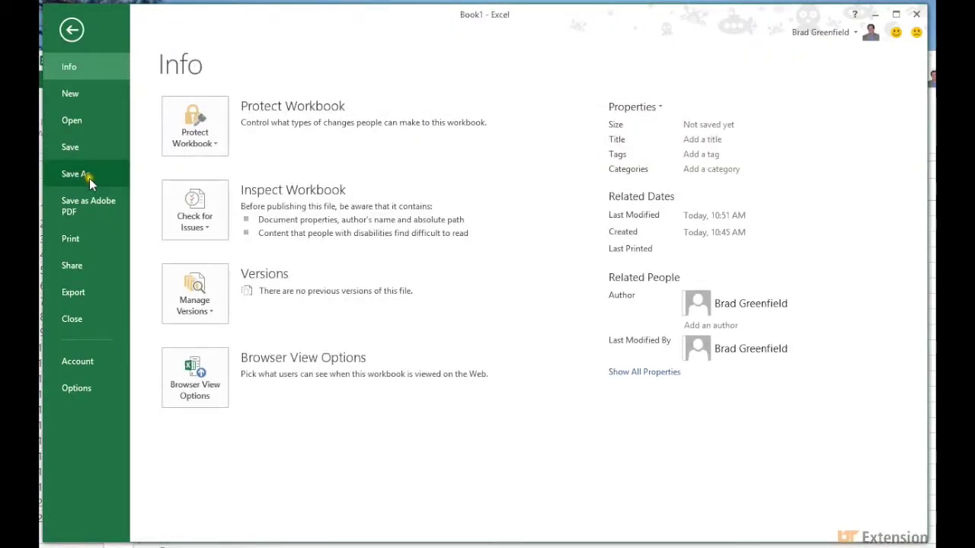
key("Escape")
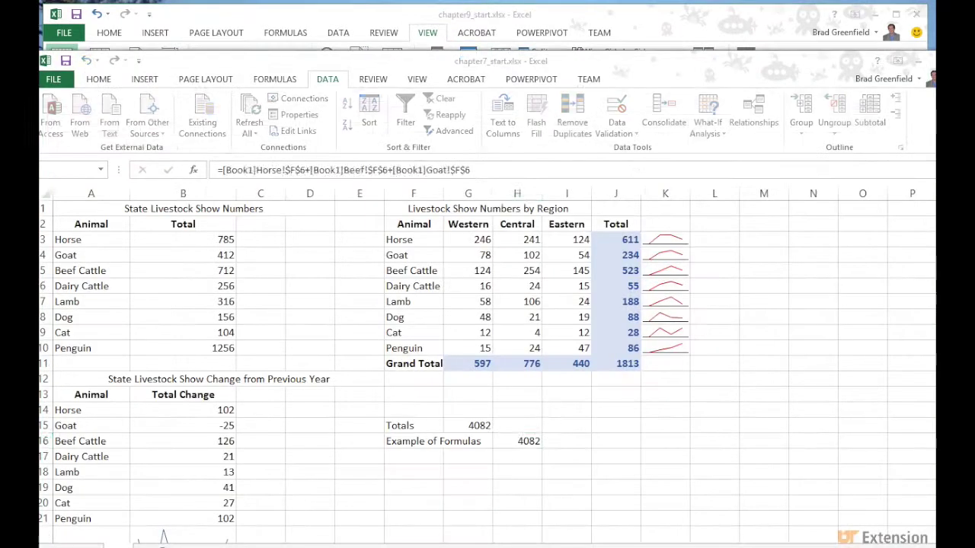
Step: Check H16's updated reference, then close the chapter9_start workbook
left_click(931, 114)
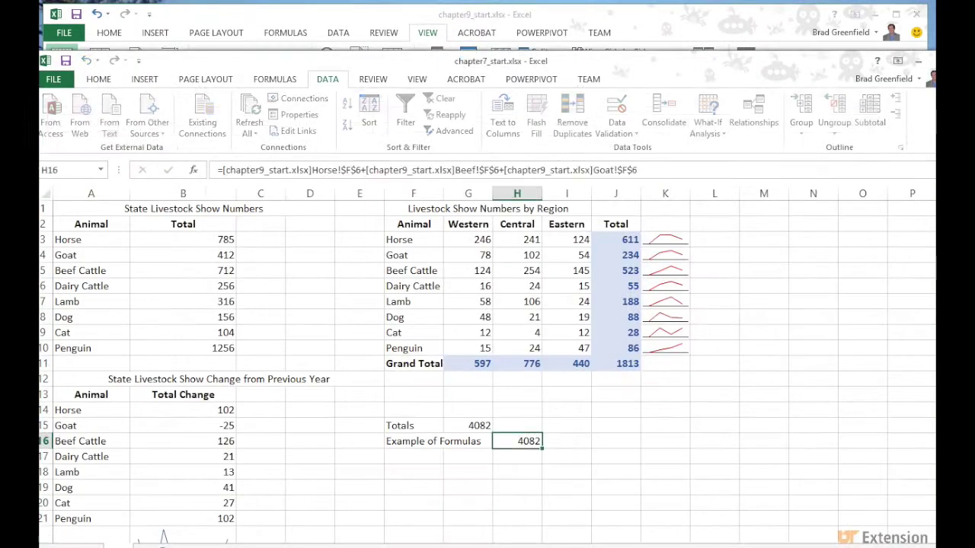
double_click(530, 440)
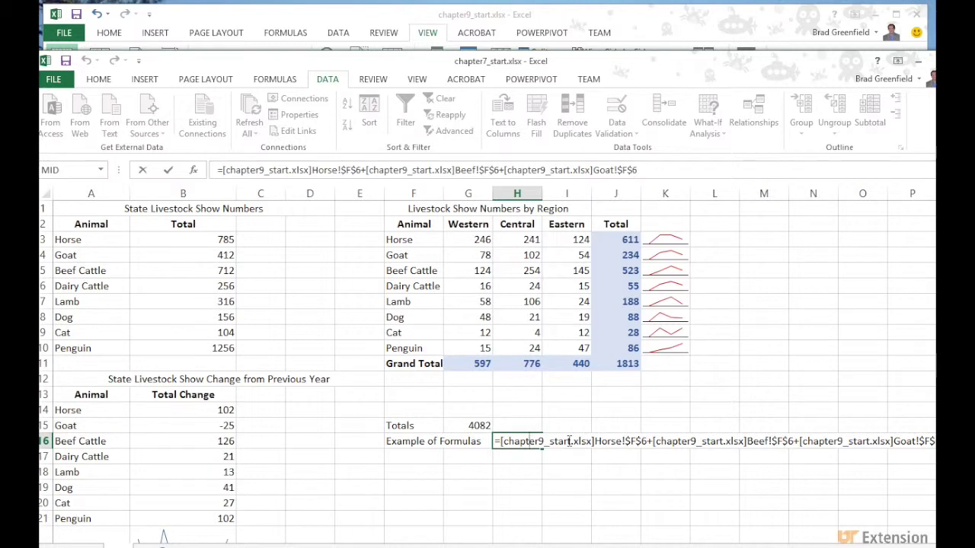
left_click(555, 17)
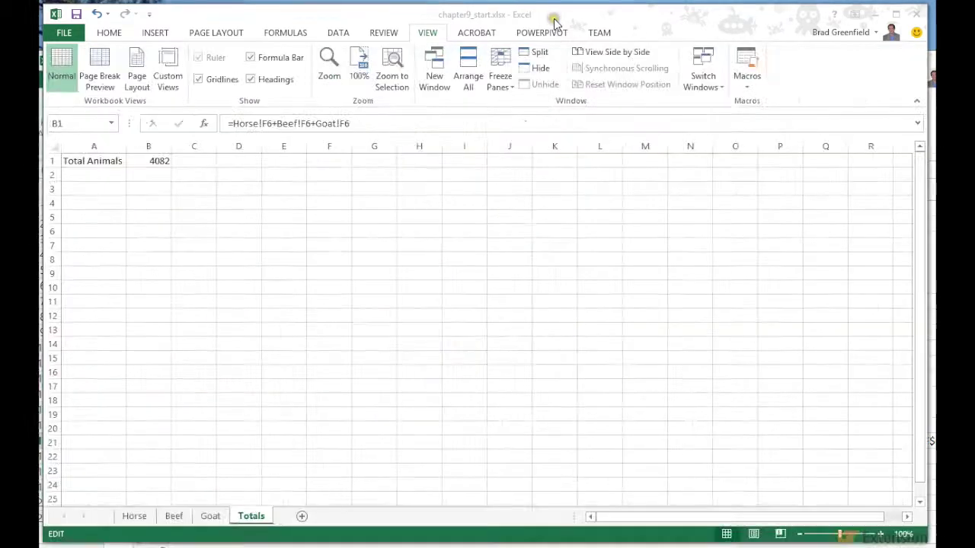
left_click(917, 12)
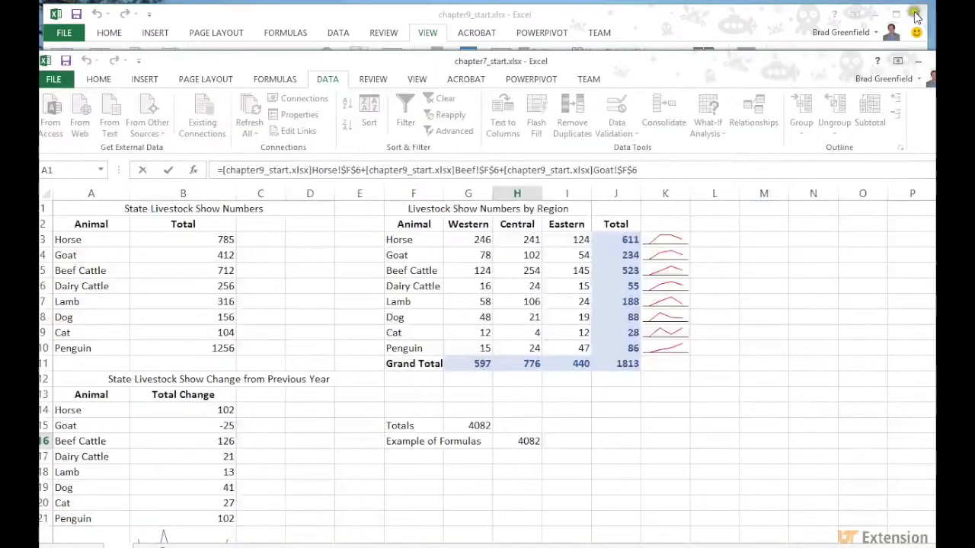
Step: Highlight the full folder path in H16's formula and exit without changing it
double_click(526, 442)
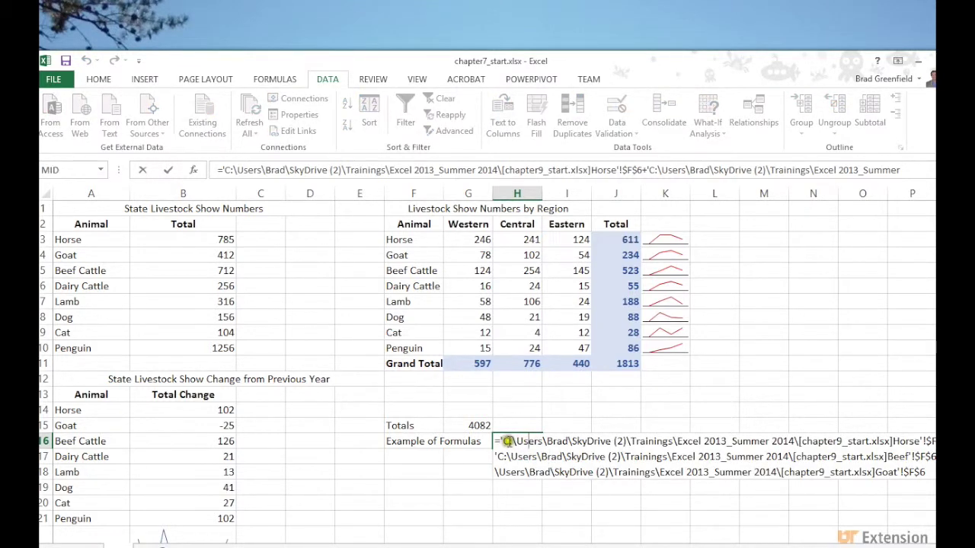
left_click_drag(503, 441, 799, 441)
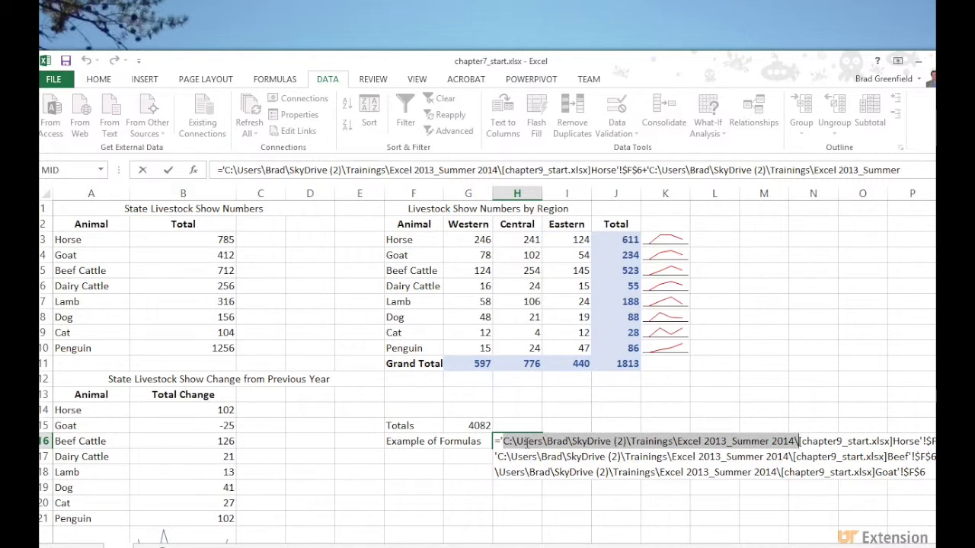
left_click(428, 397)
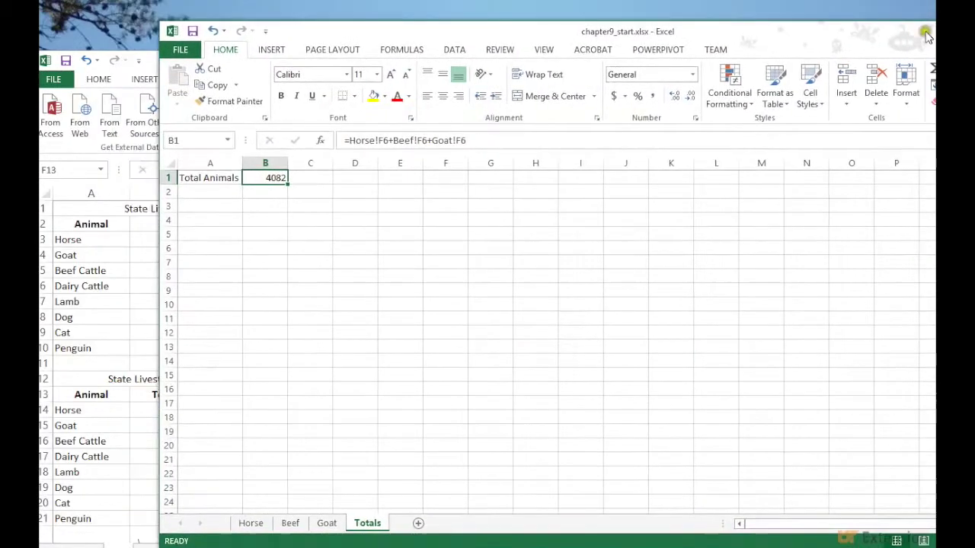
Step: Reposition the chapter9_start window and display its Horse sheet, totalling 1869 in F6
left_click_drag(927, 36, 795, 52)
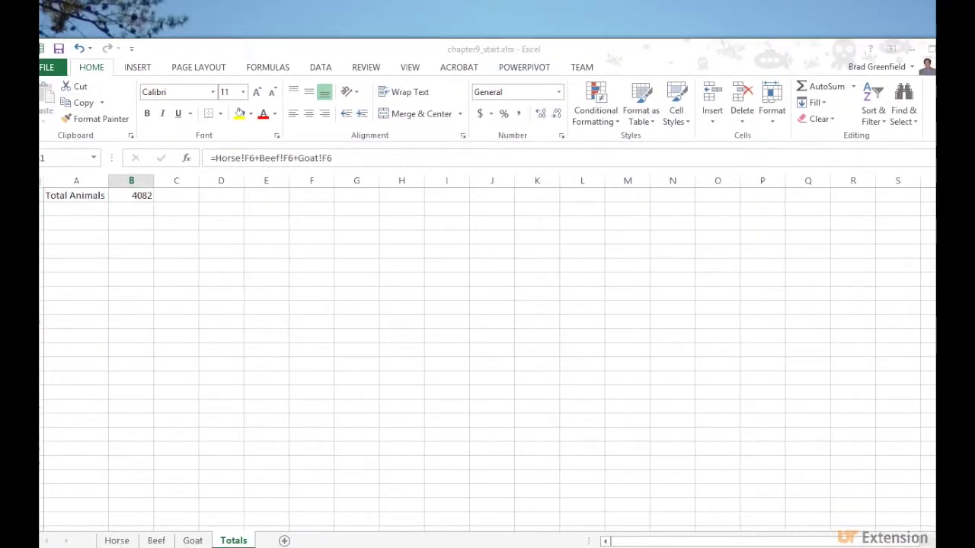
left_click(144, 541)
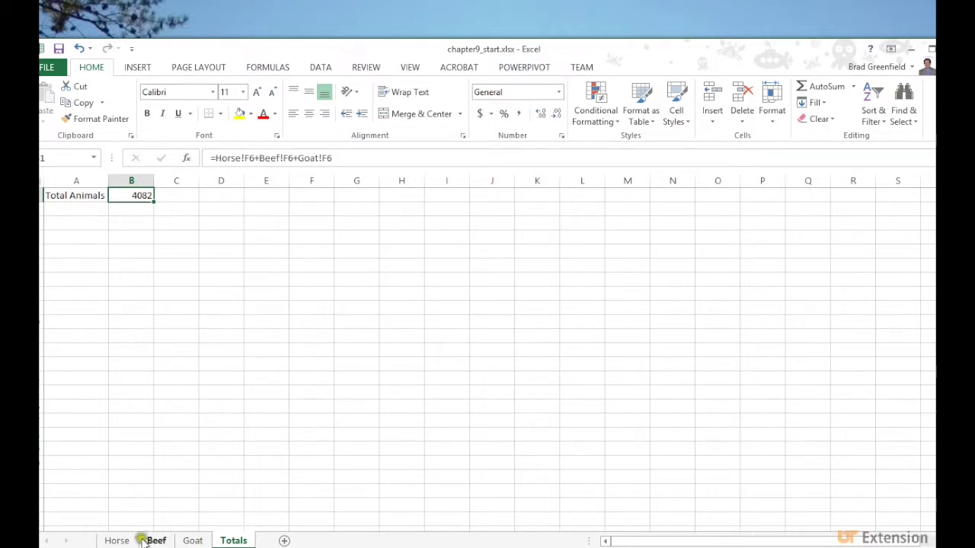
left_click(122, 540)
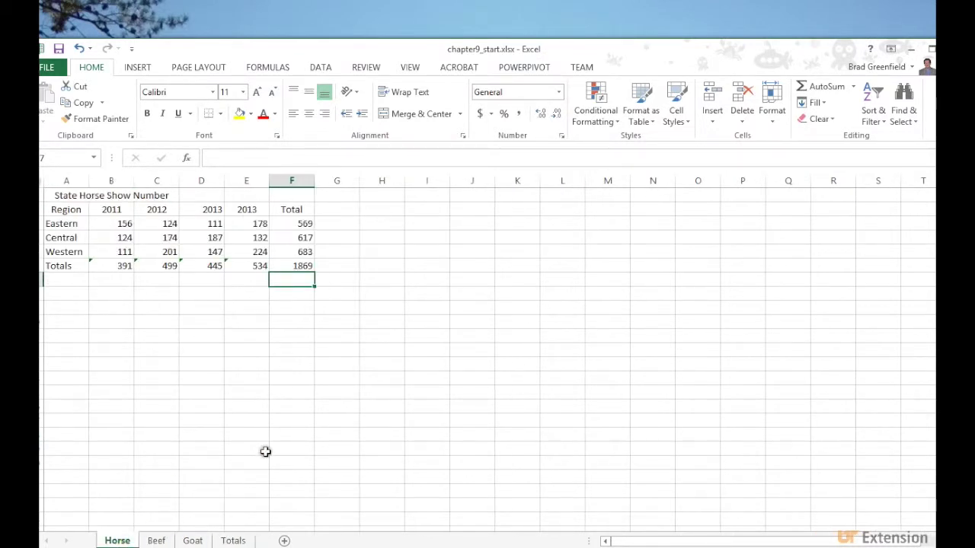